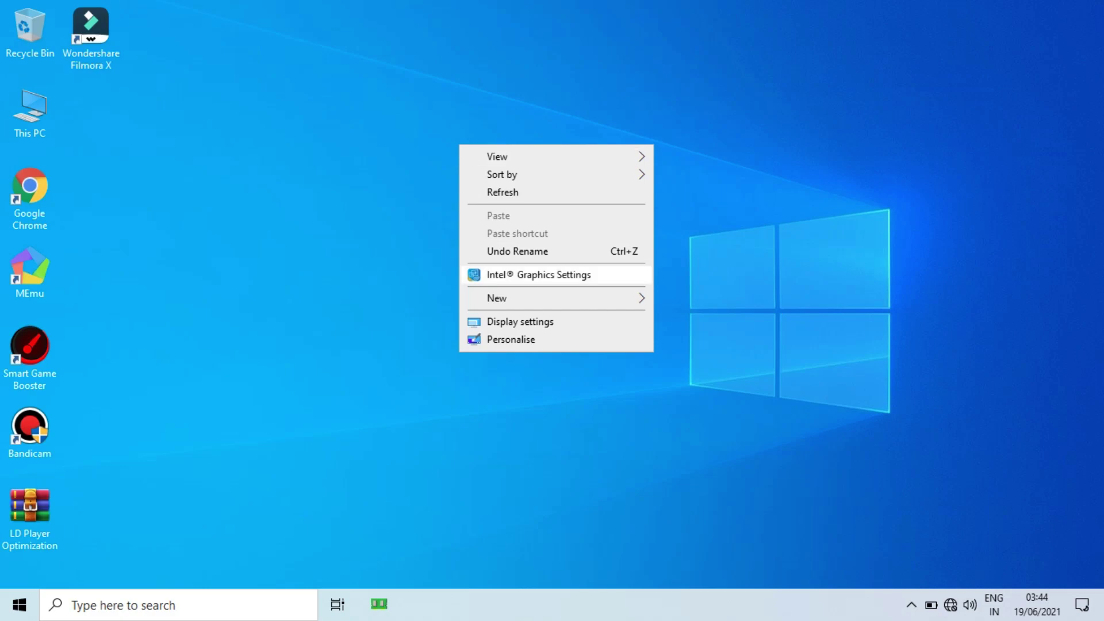
Launch Intel Graphics Settings from the Windows Control Panel and close the Control Panel window.
left_click(178, 604)
type("control panel")
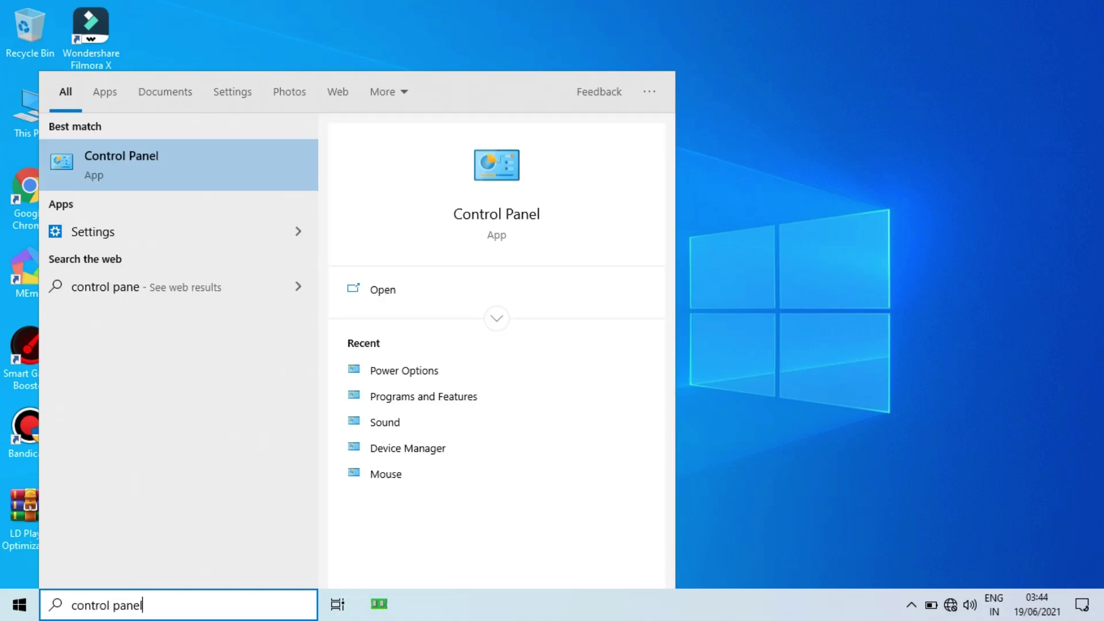
key("Return")
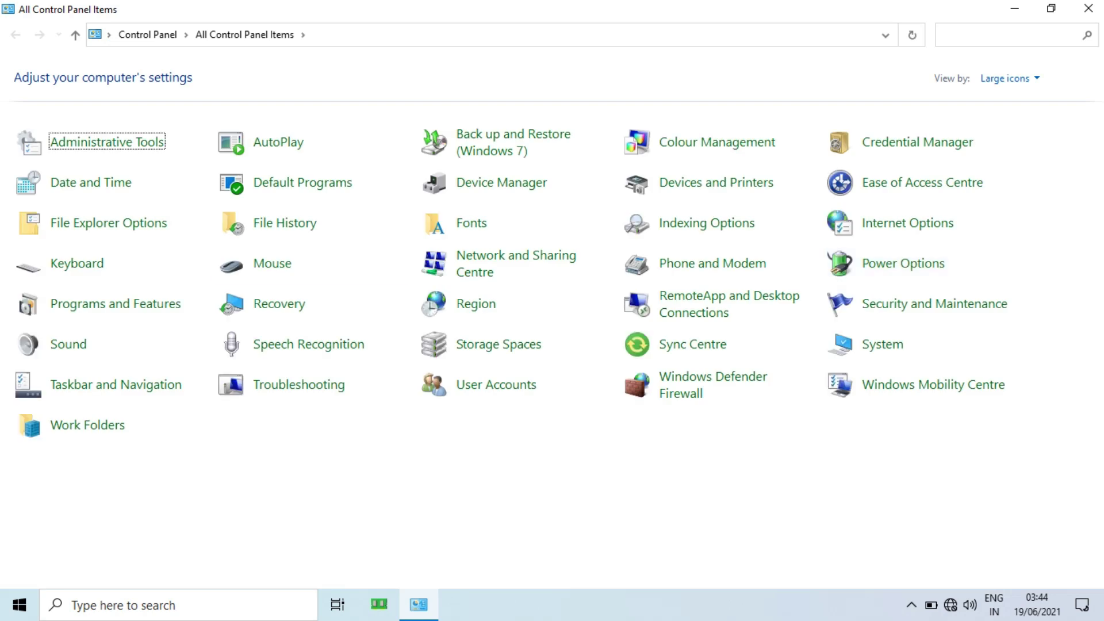
left_click(119, 263)
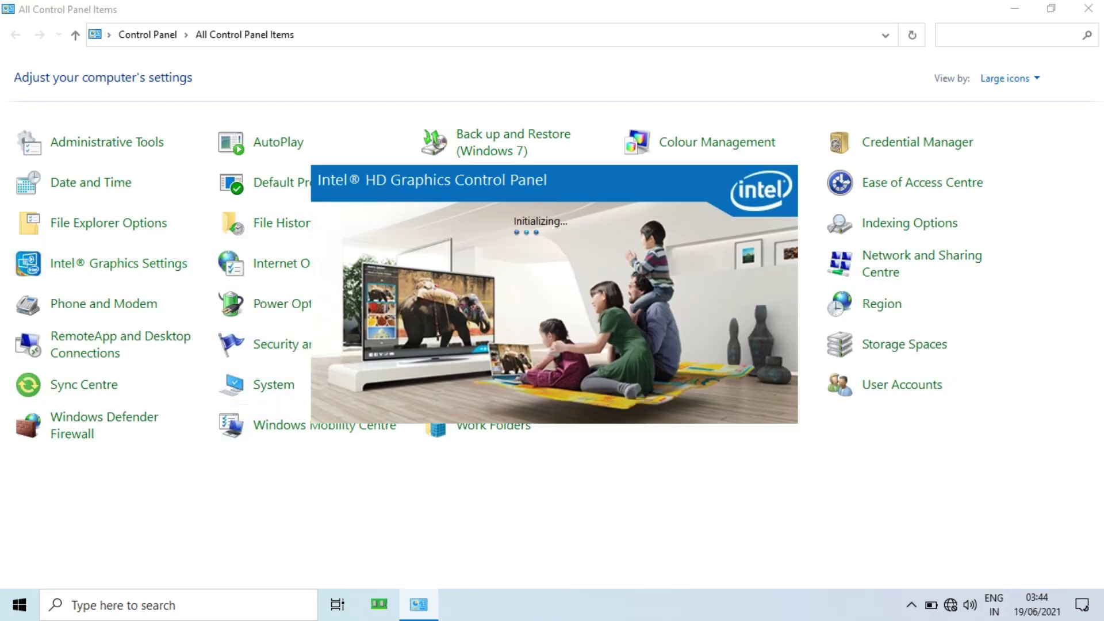
left_click(1088, 9)
right_click(700, 72)
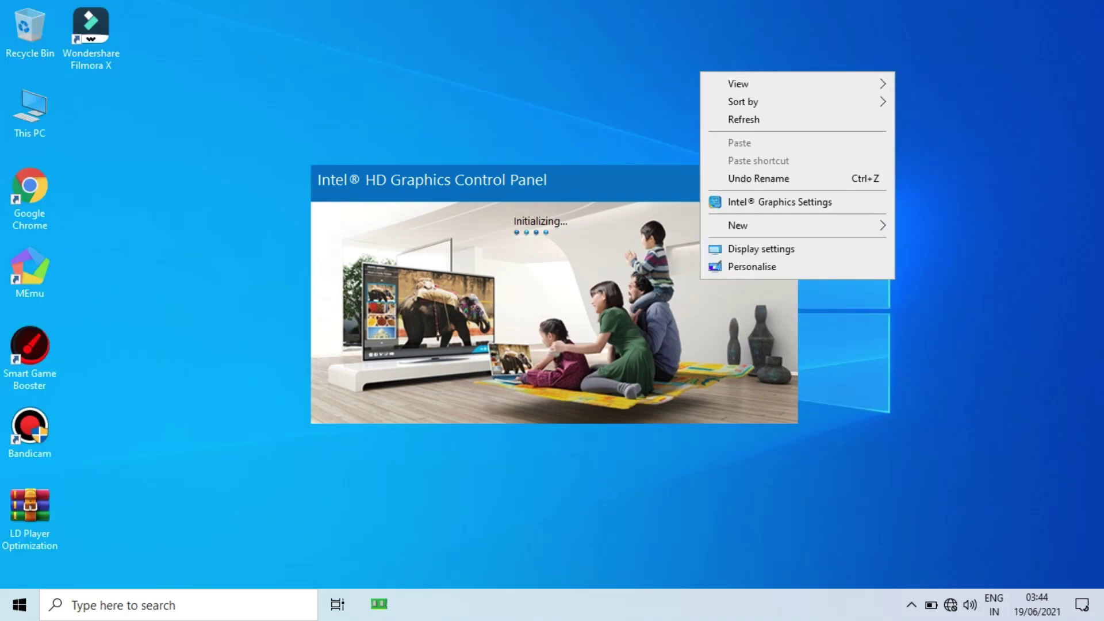
left_click(742, 118)
left_click(794, 18)
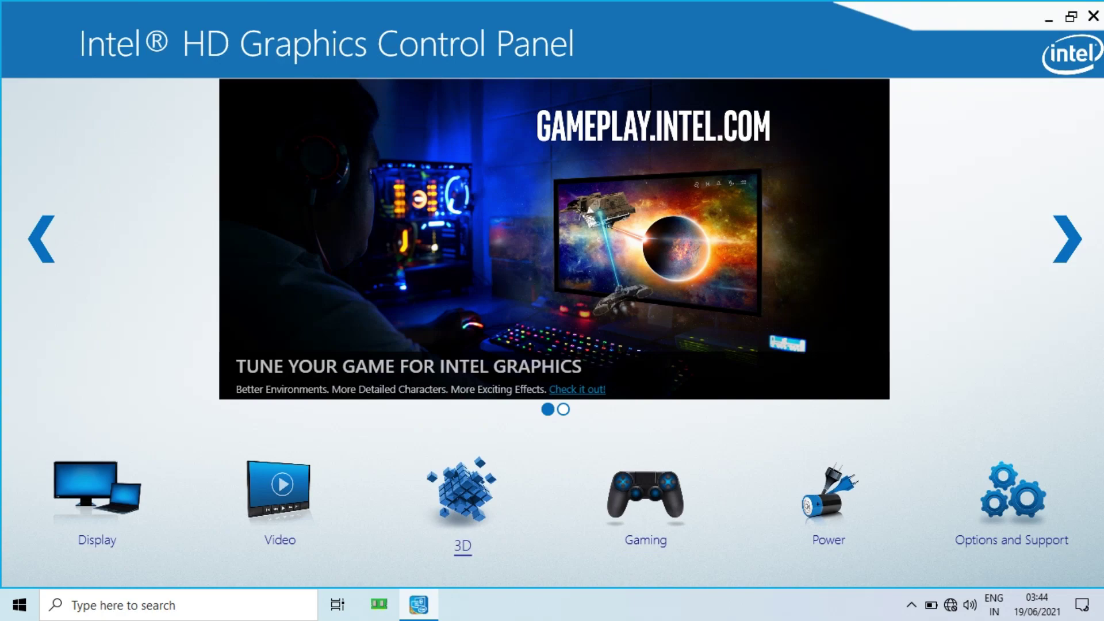
Delete the customized 3D application settings saved for MEmu App Player.
left_click(461, 494)
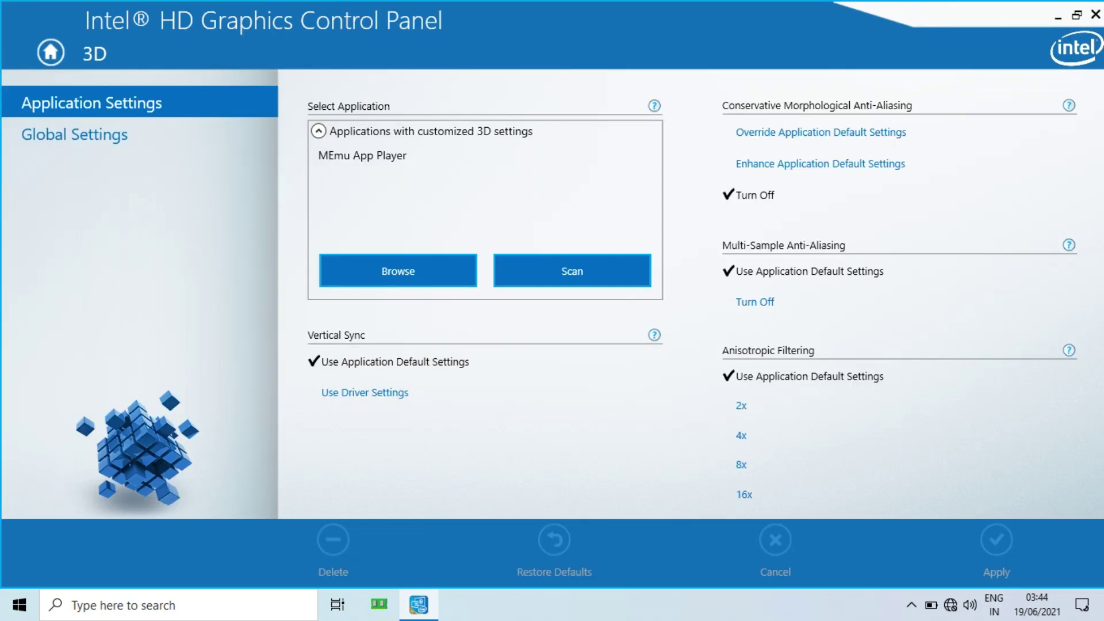
left_click(402, 156)
left_click(333, 539)
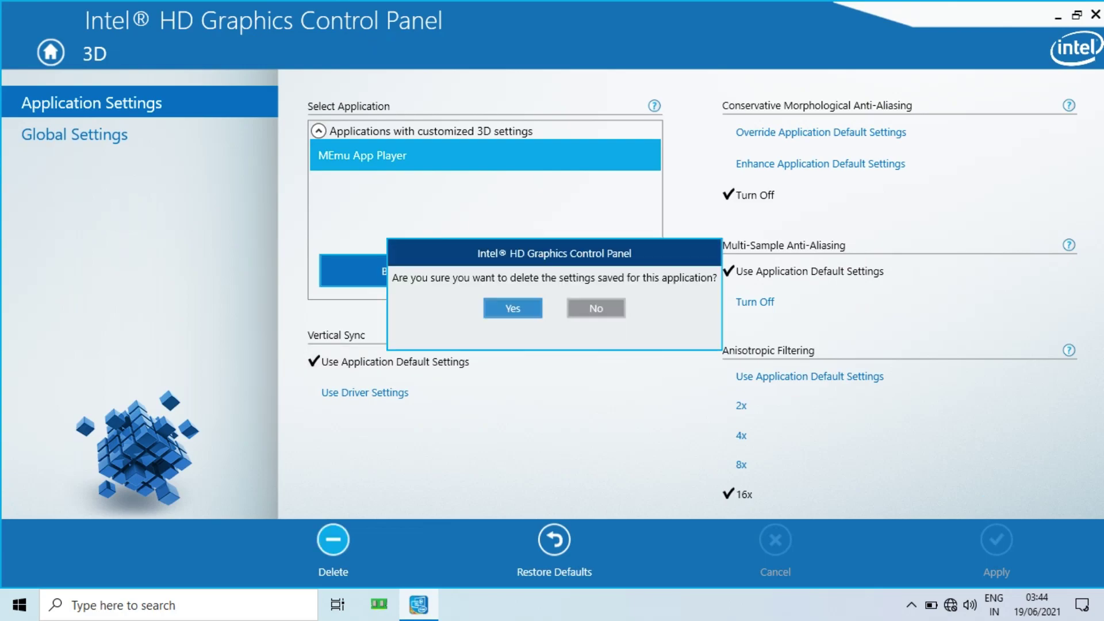
key("Return")
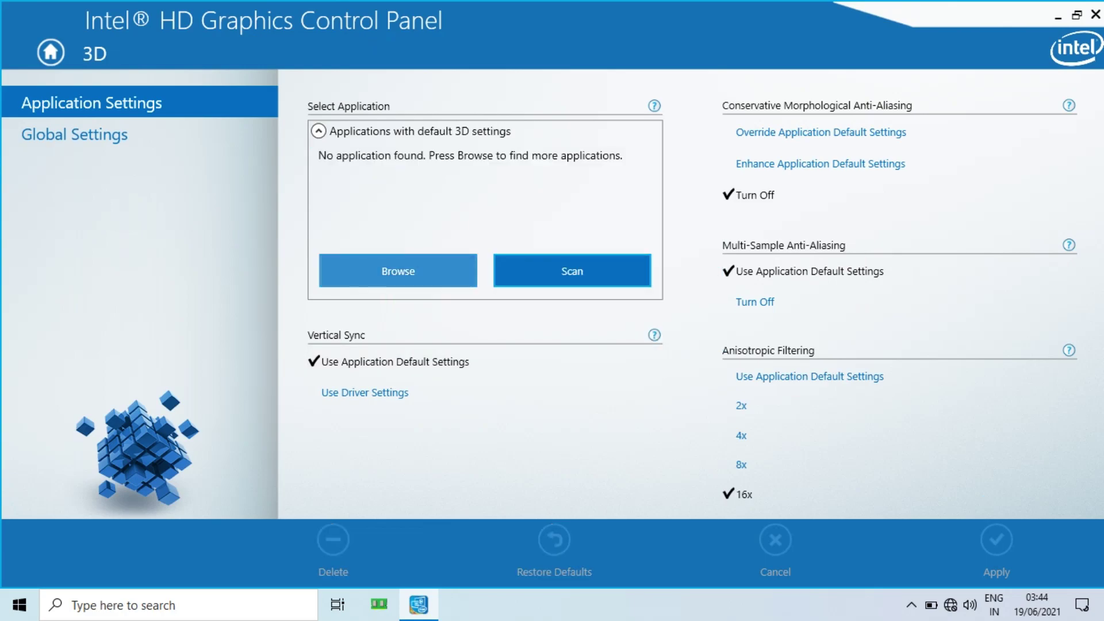
Add the MEmu application from the Desktop folder to the 3D application settings list.
left_click(398, 271)
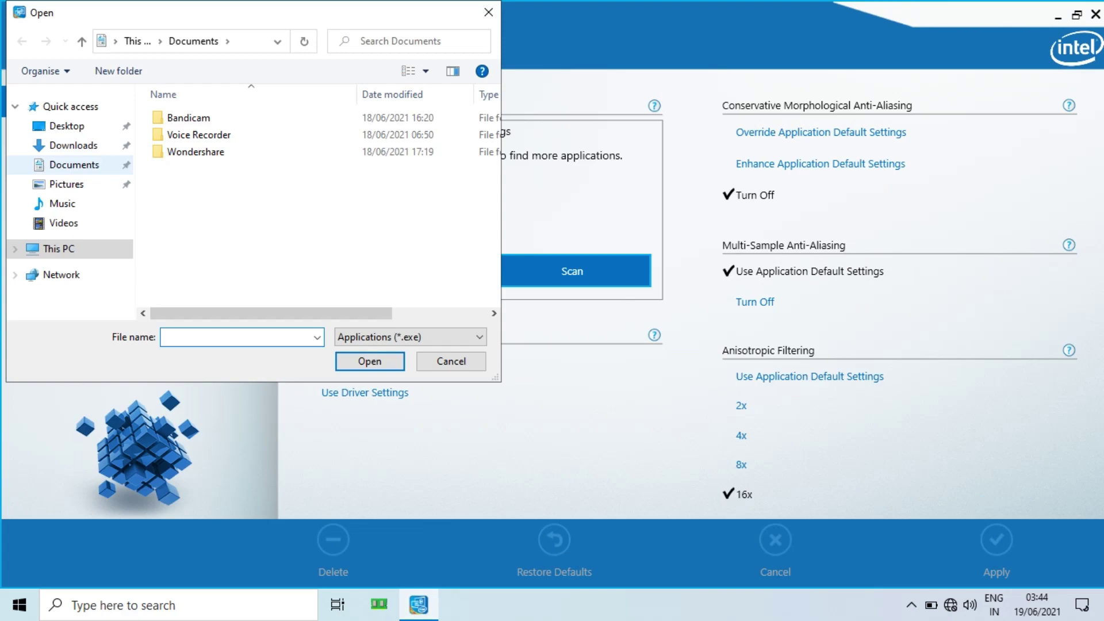
left_click(67, 125)
left_click(182, 118)
left_click(369, 361)
key("Return")
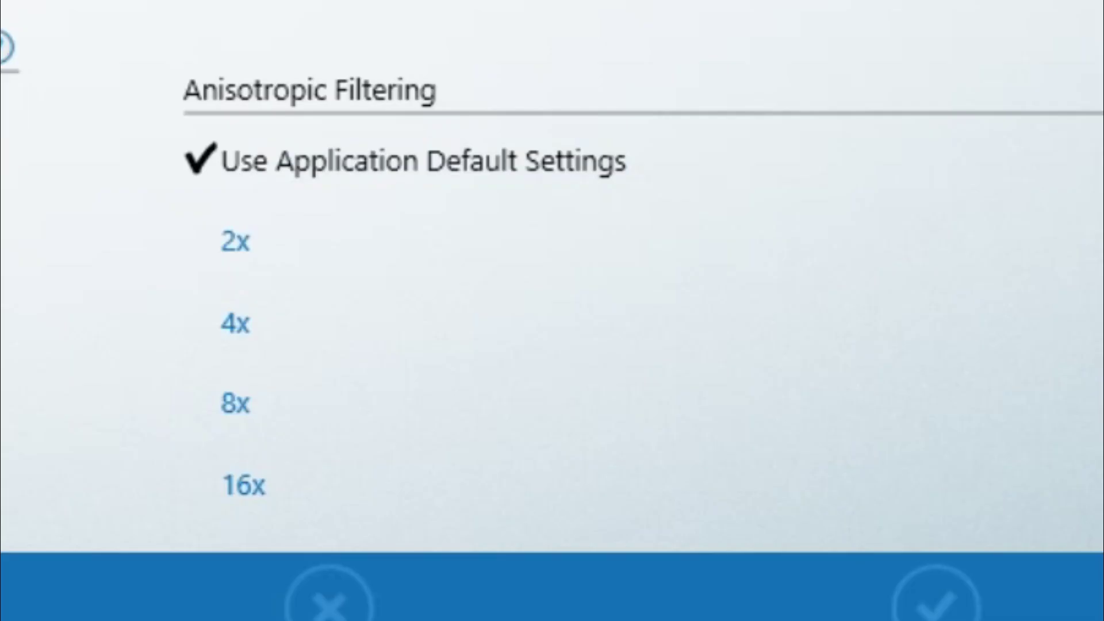
Set Anisotropic Filtering to 16x for MEmu App Player, apply it and keep the new settings.
left_click(243, 485)
left_click(937, 608)
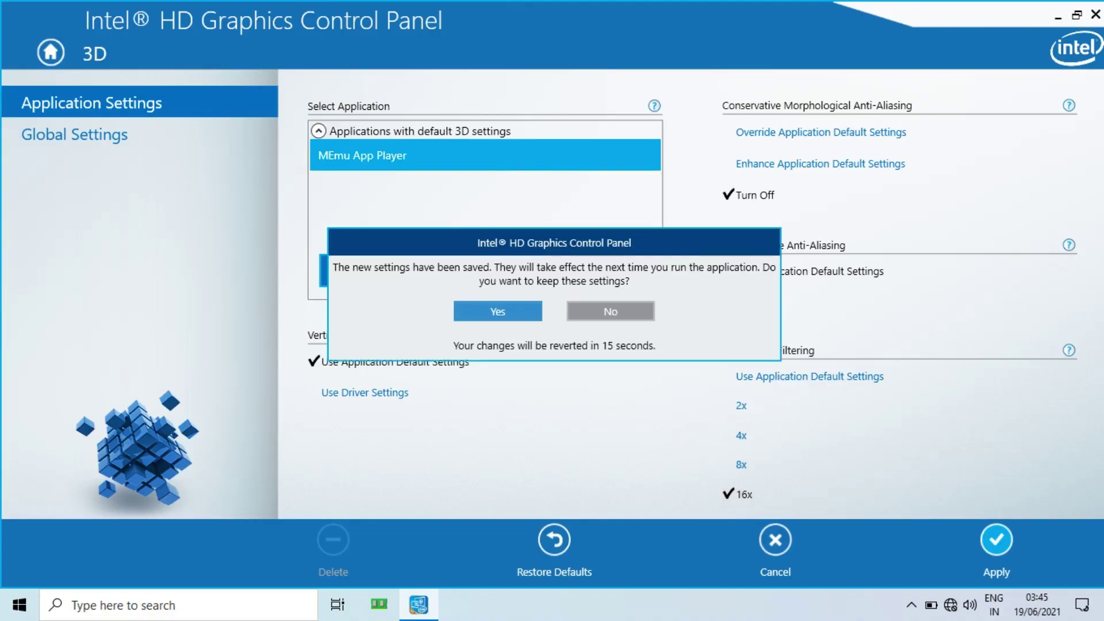
key("Return")
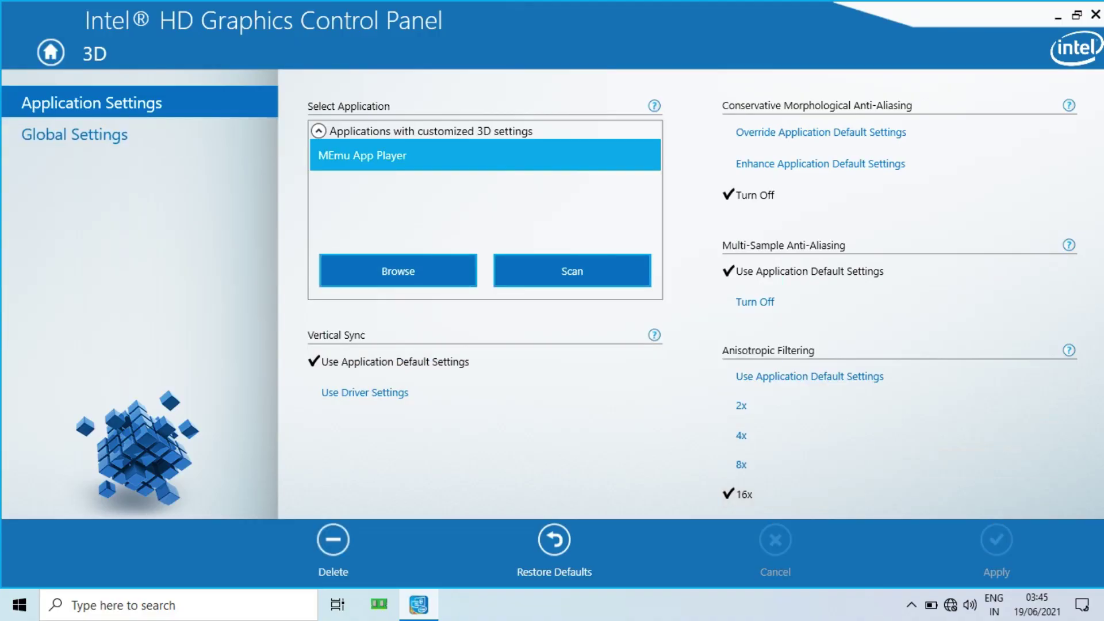
Review the global 3D settings and the general and color settings of the built-in display.
left_click(75, 135)
left_click(50, 53)
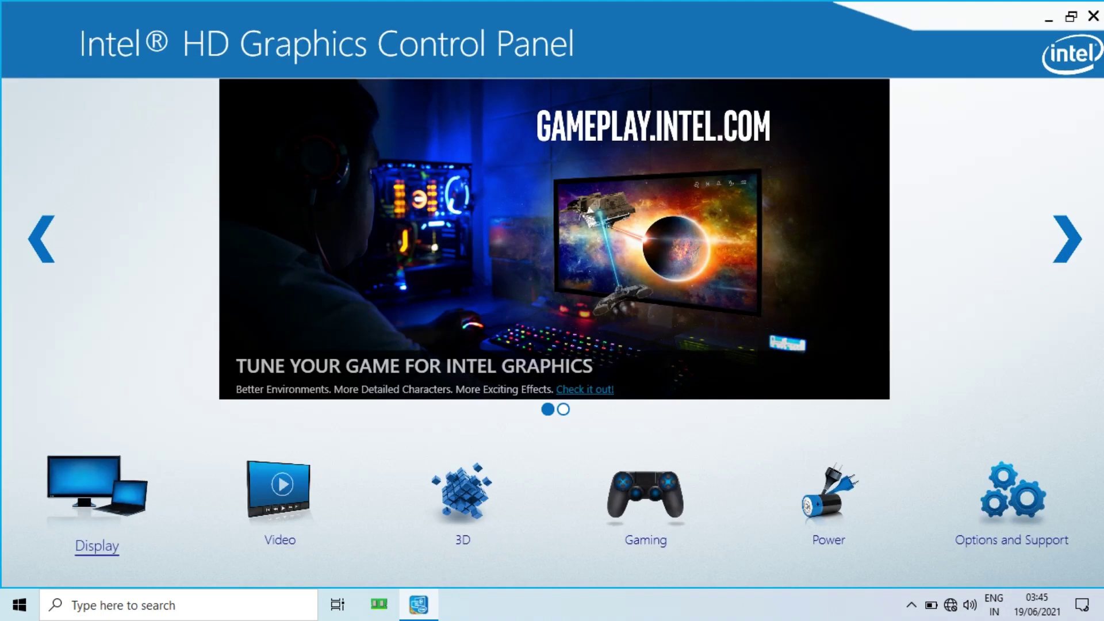
left_click(97, 506)
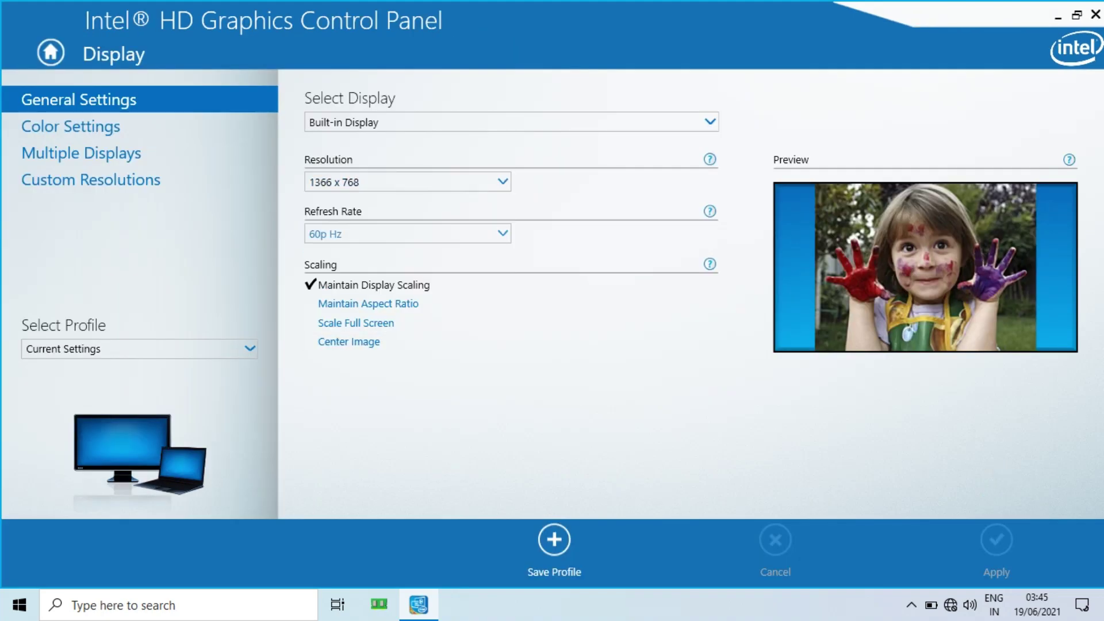
left_click(71, 127)
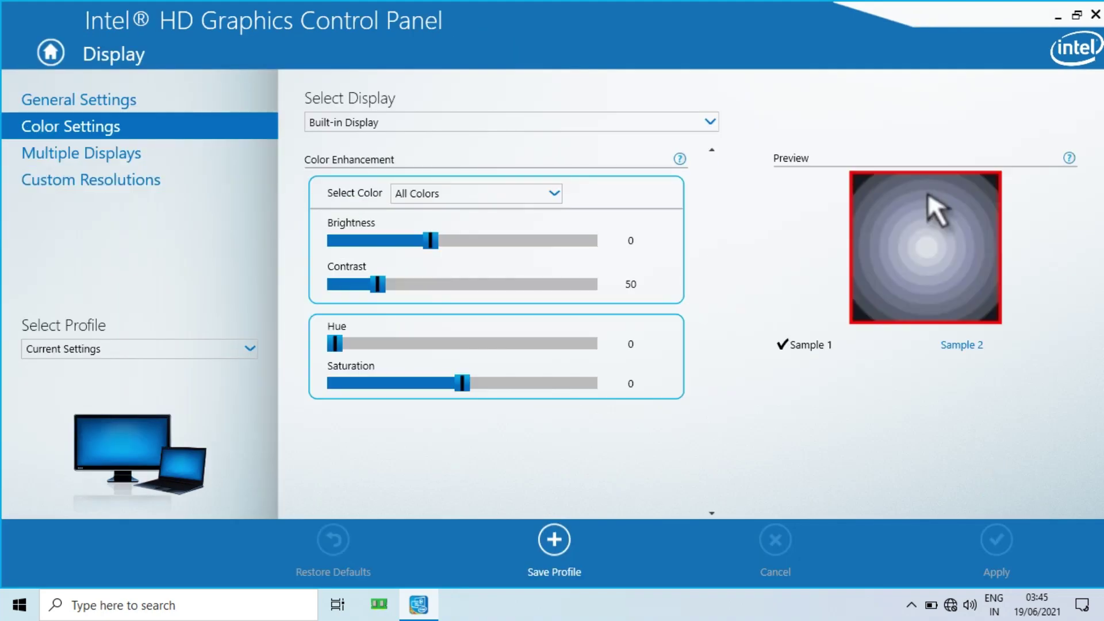
left_click(51, 52)
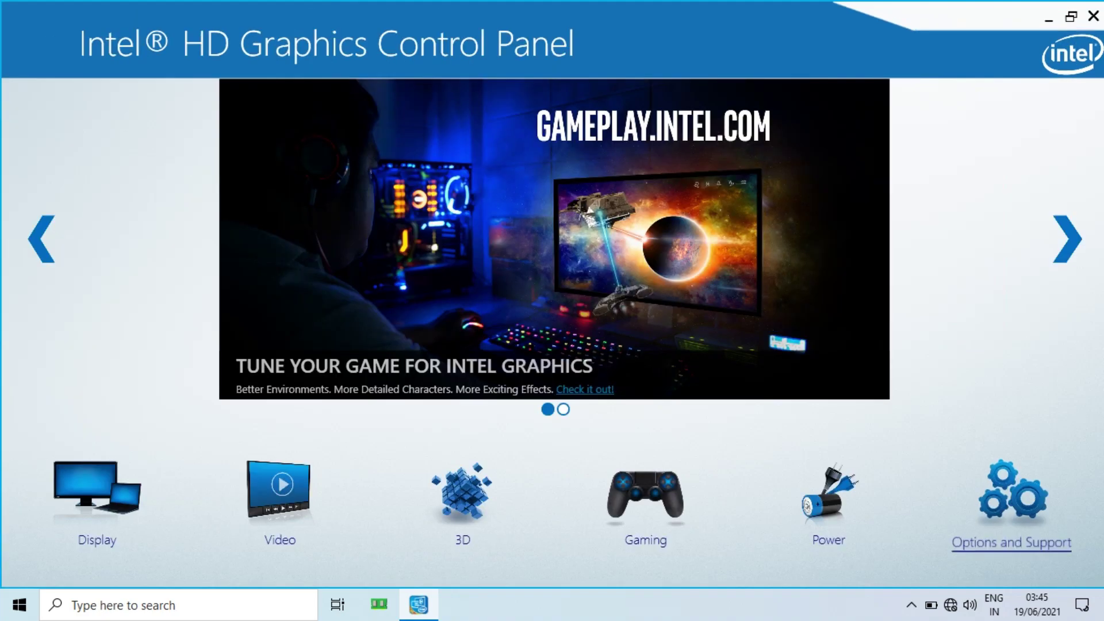
Set the graphics power plan to Maximum Performance for both On Battery and Plugged In.
left_click(828, 505)
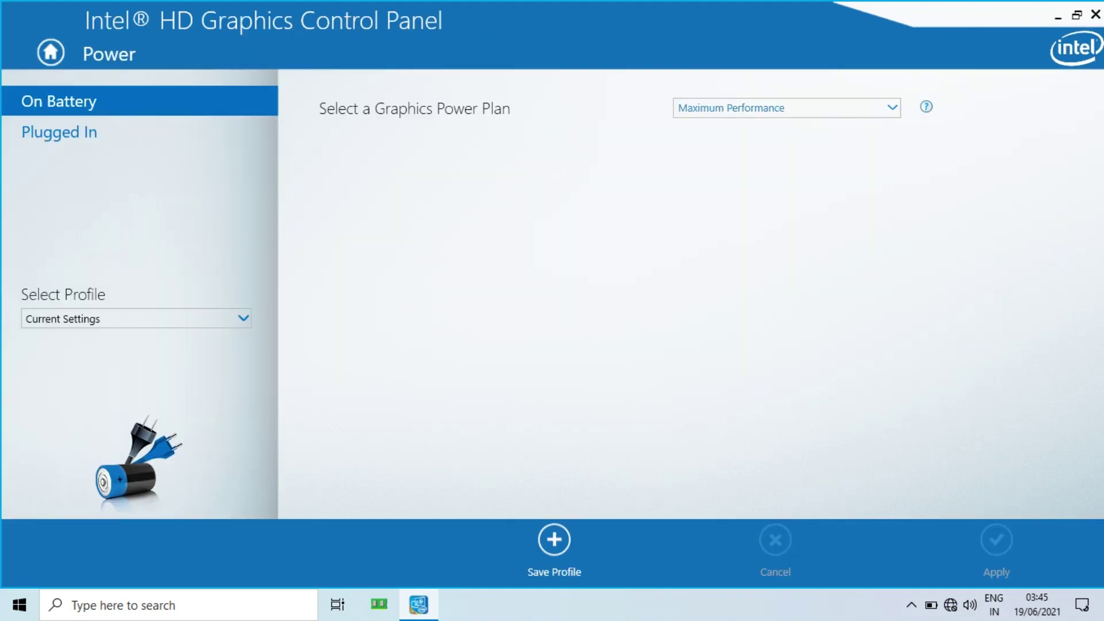
left_click(787, 108)
left_click(786, 186)
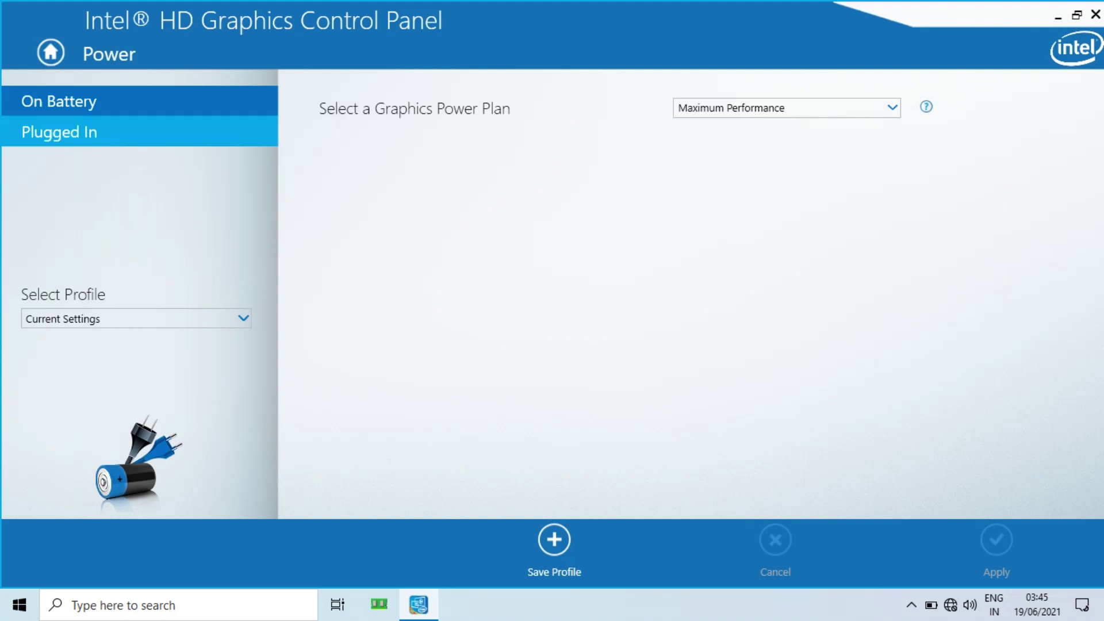
left_click(59, 132)
left_click(786, 108)
left_click(787, 186)
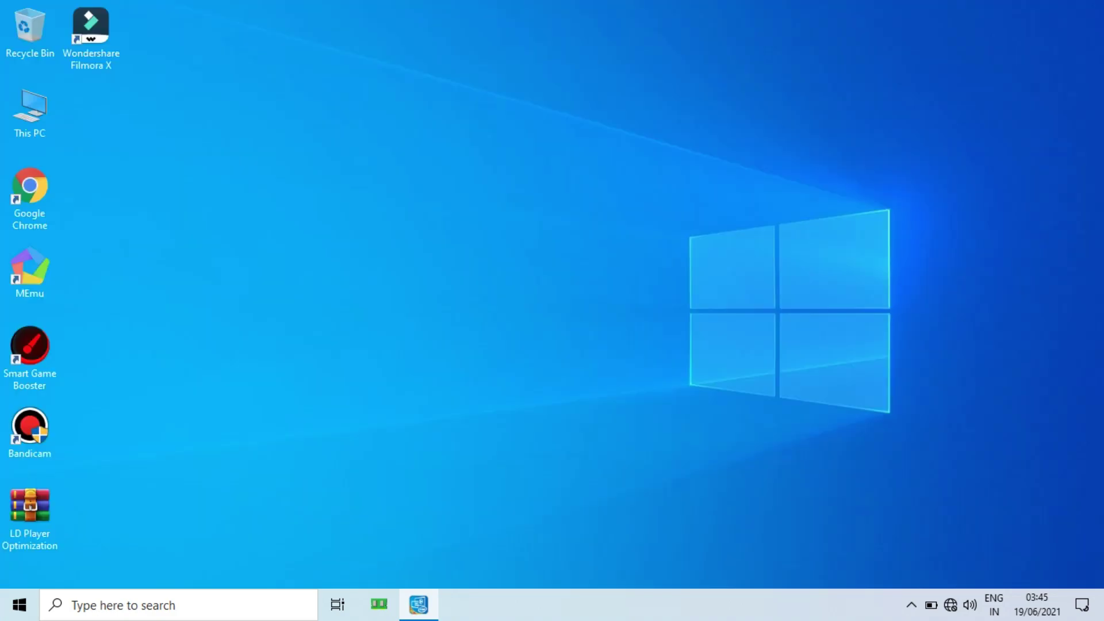
Open Power Options in the Windows Control Panel.
key("super+s")
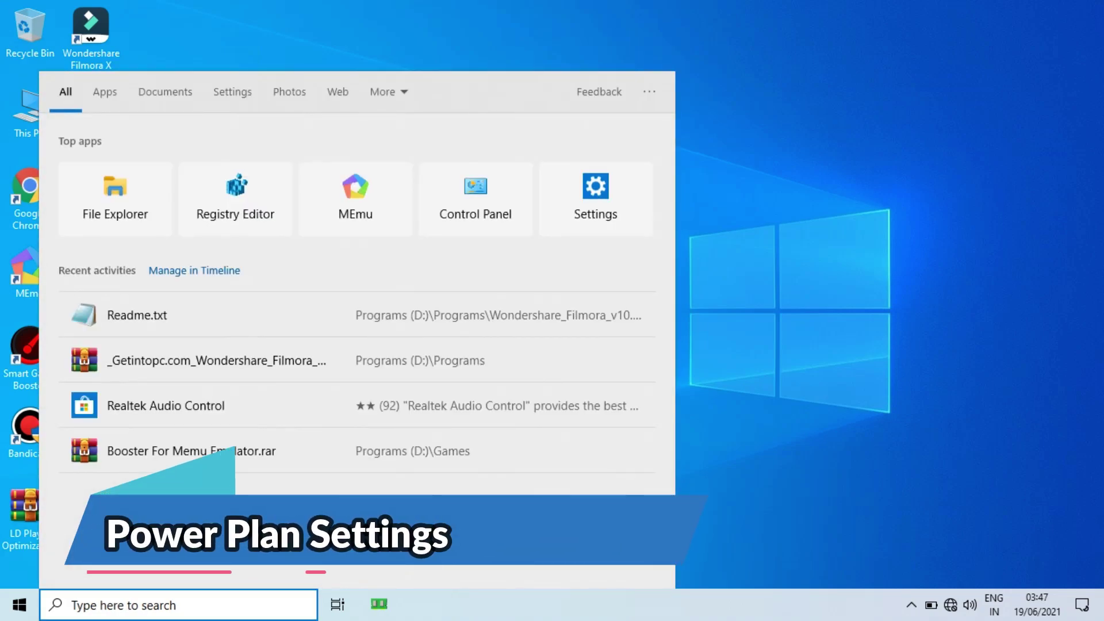
type("control panel")
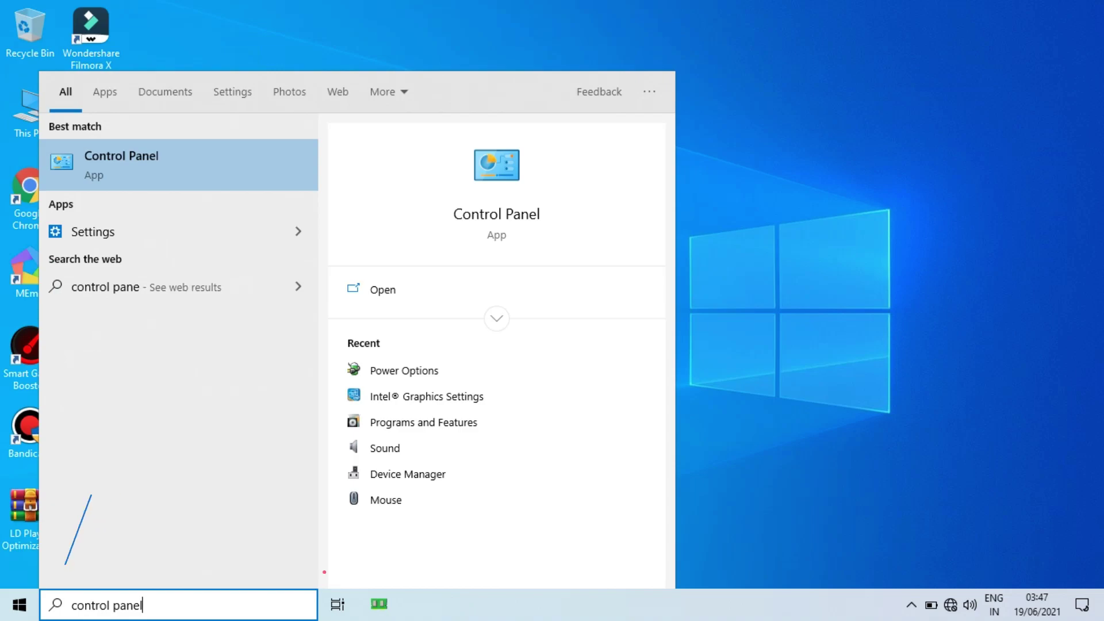
key("Return")
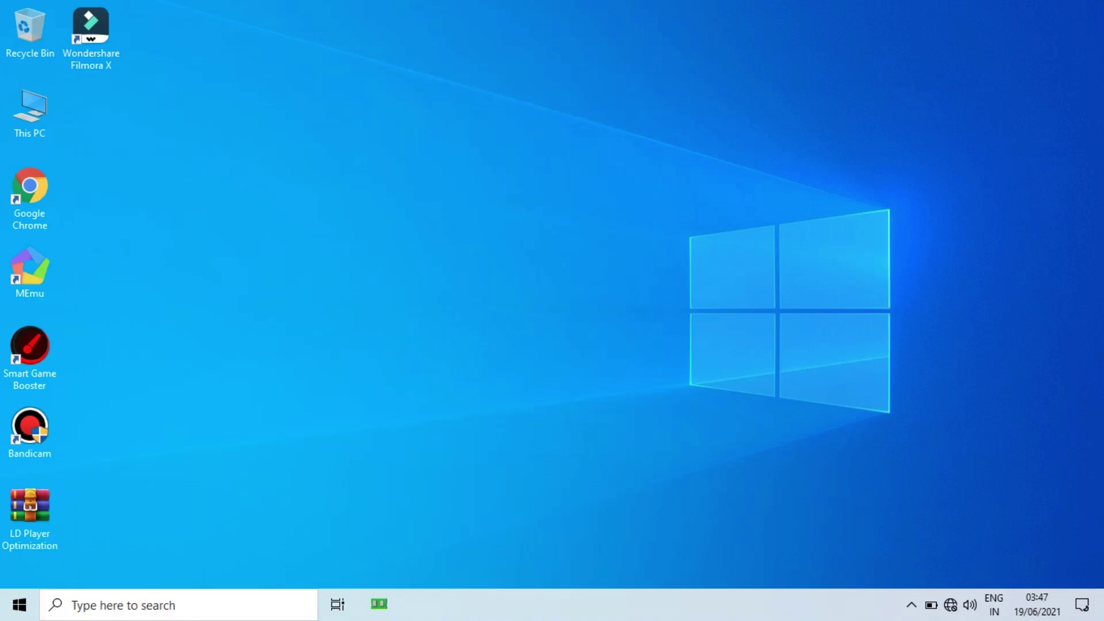
left_click(294, 304)
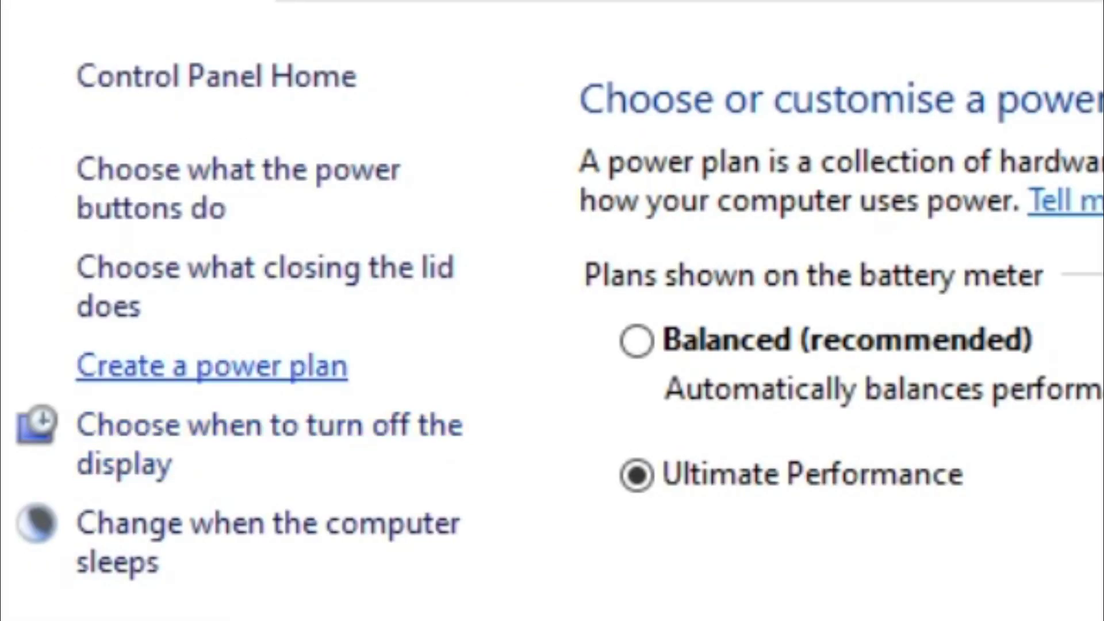
Start a new power plan based on High performance and name it High Performance.
left_click(212, 366)
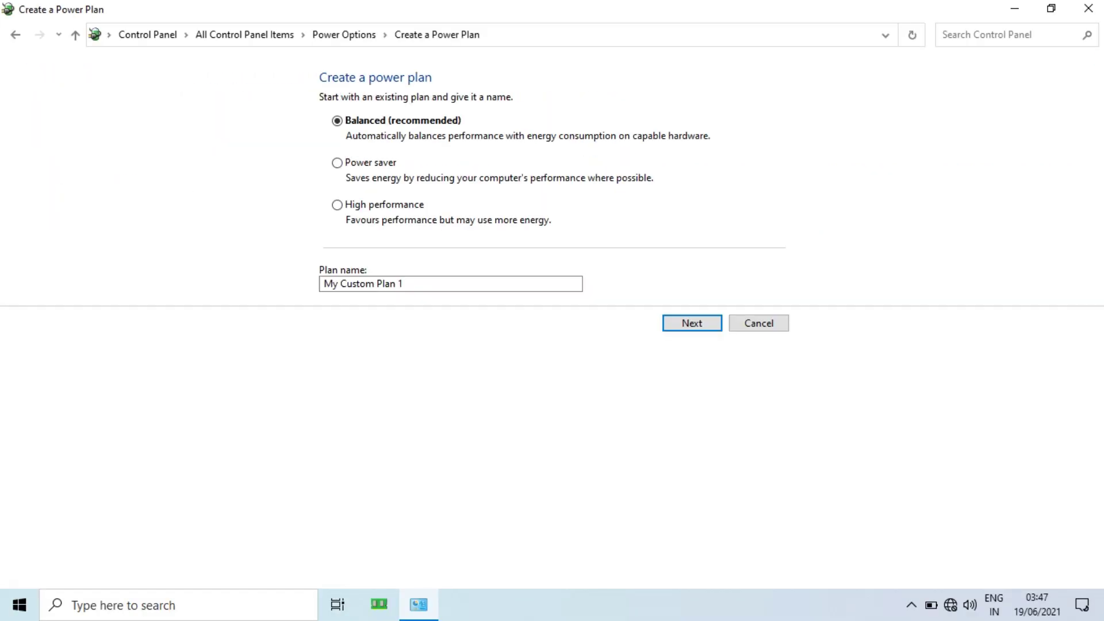
left_click_drag(405, 283, 323, 284)
left_click(324, 284)
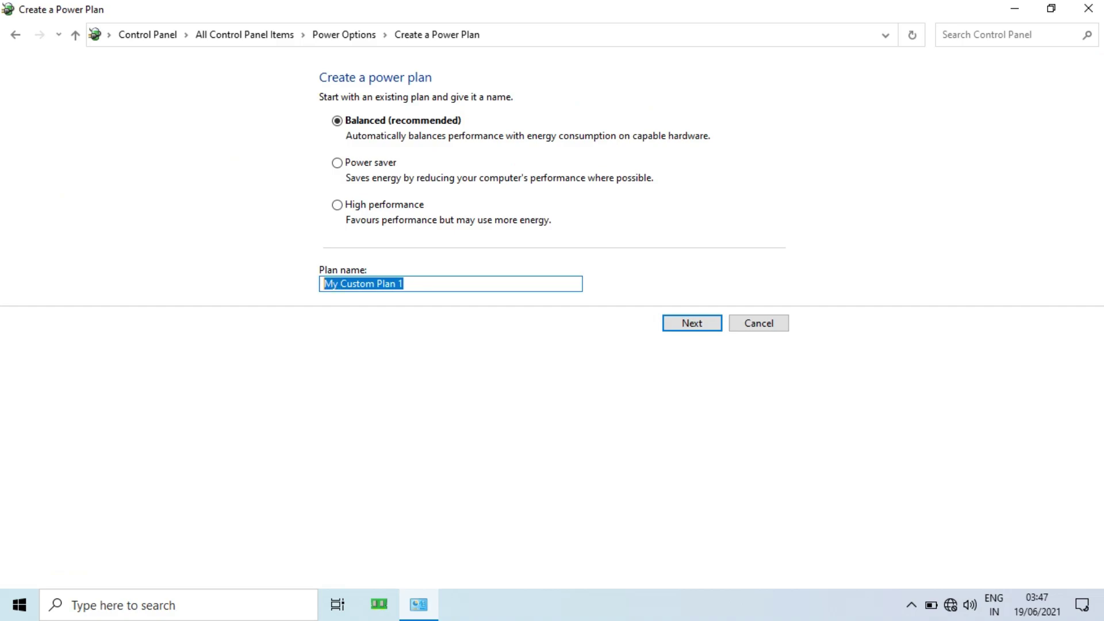
key("BackSpace")
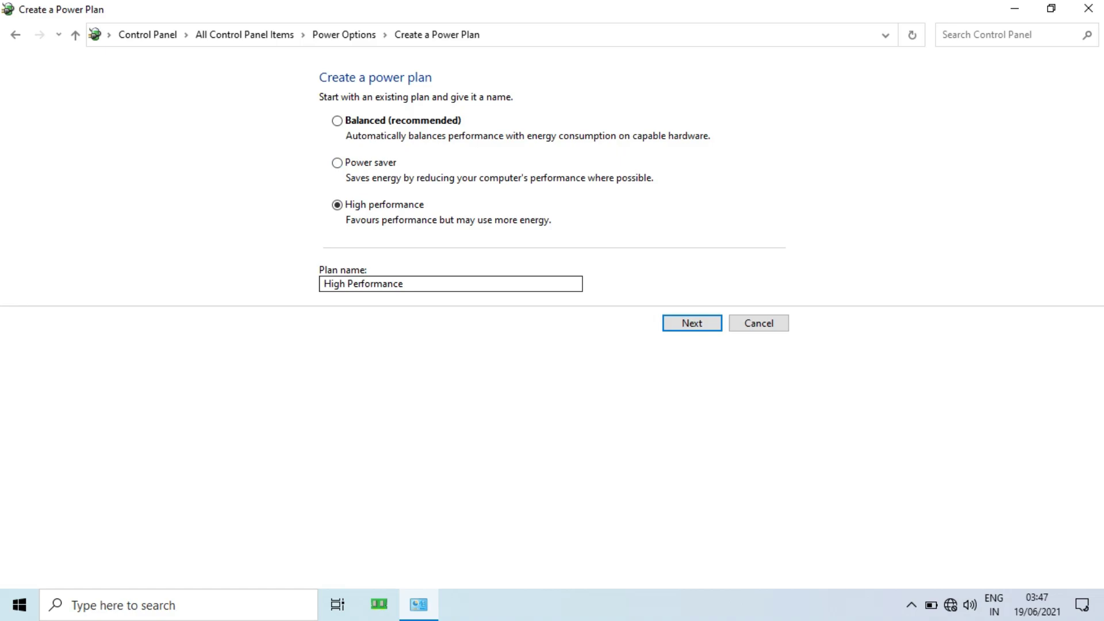
left_click(691, 323)
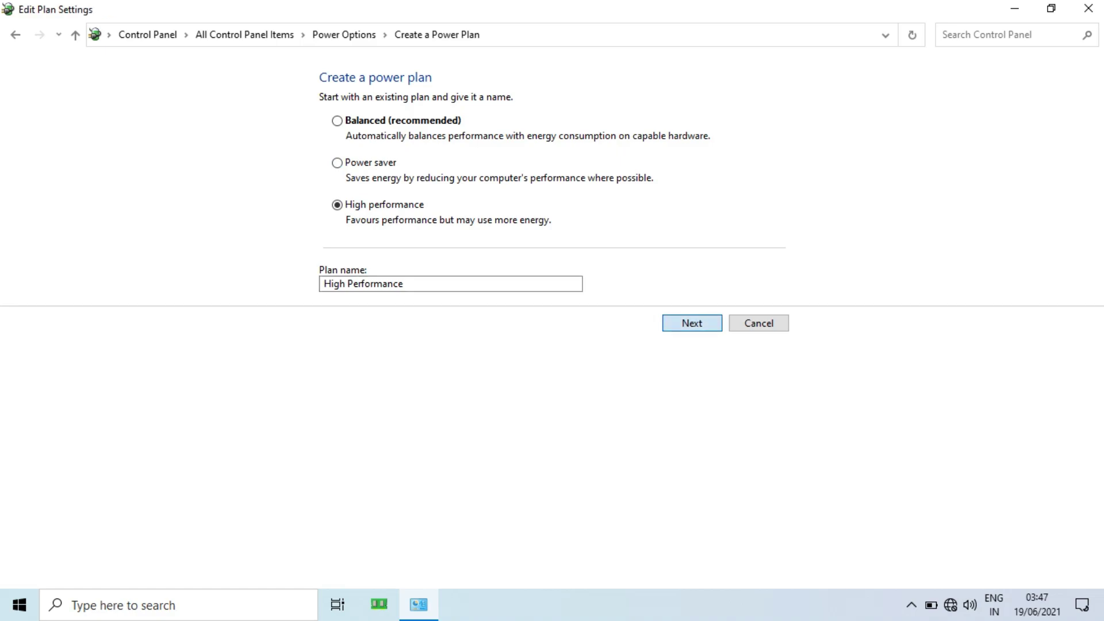
Set display turn-off and computer sleep to Never on battery and plugged in, and create the plan.
left_click(526, 162)
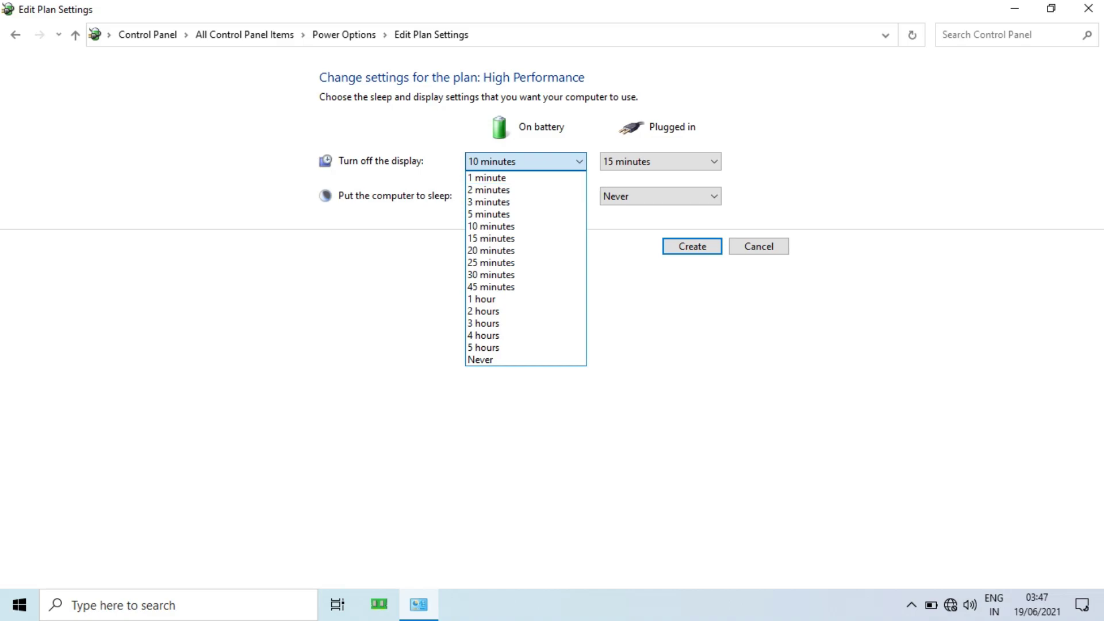
left_click(541, 391)
left_click(661, 162)
left_click(655, 390)
left_click(660, 161)
left_click(660, 361)
left_click(526, 161)
left_click(526, 380)
left_click(525, 196)
left_click(525, 392)
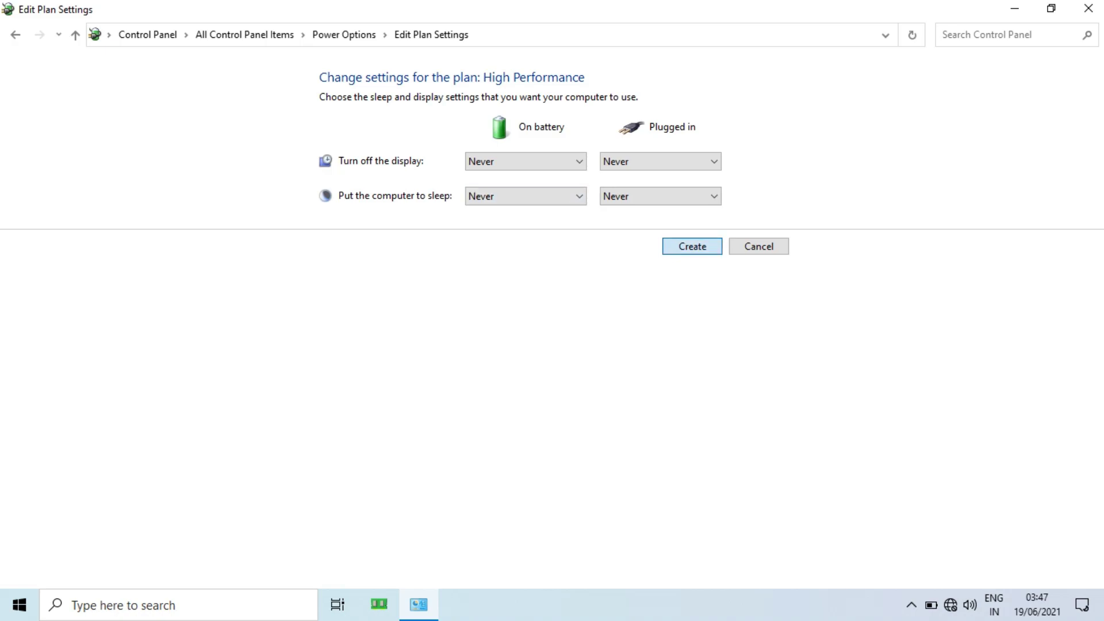
left_click(692, 246)
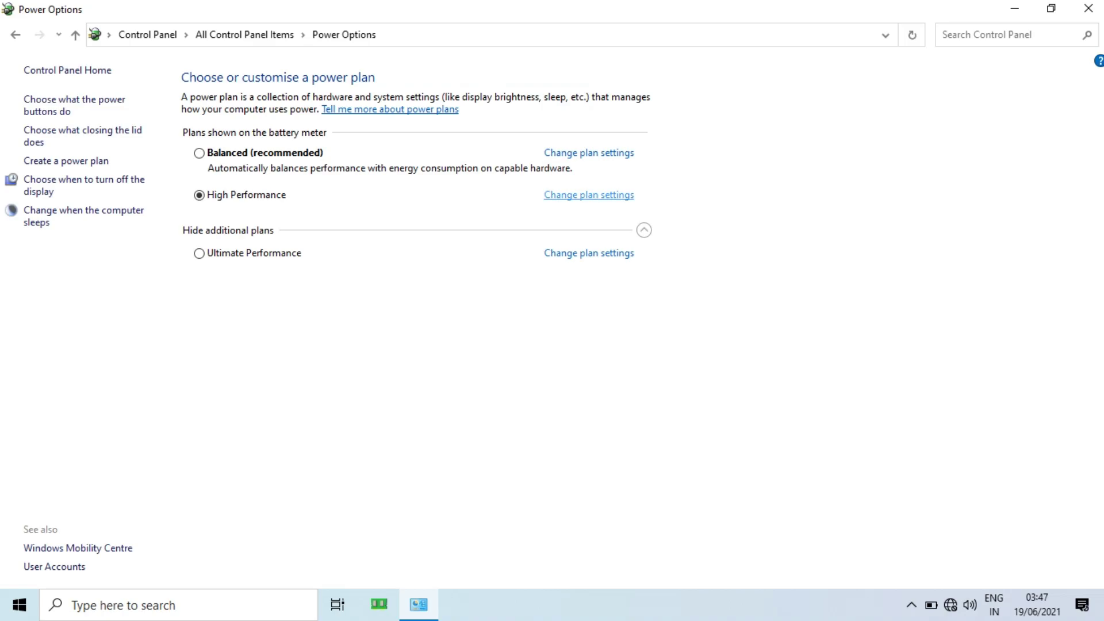
Open the advanced power settings of the High Performance plan and collapse the Hard disk group.
left_click(589, 195)
left_click(391, 241)
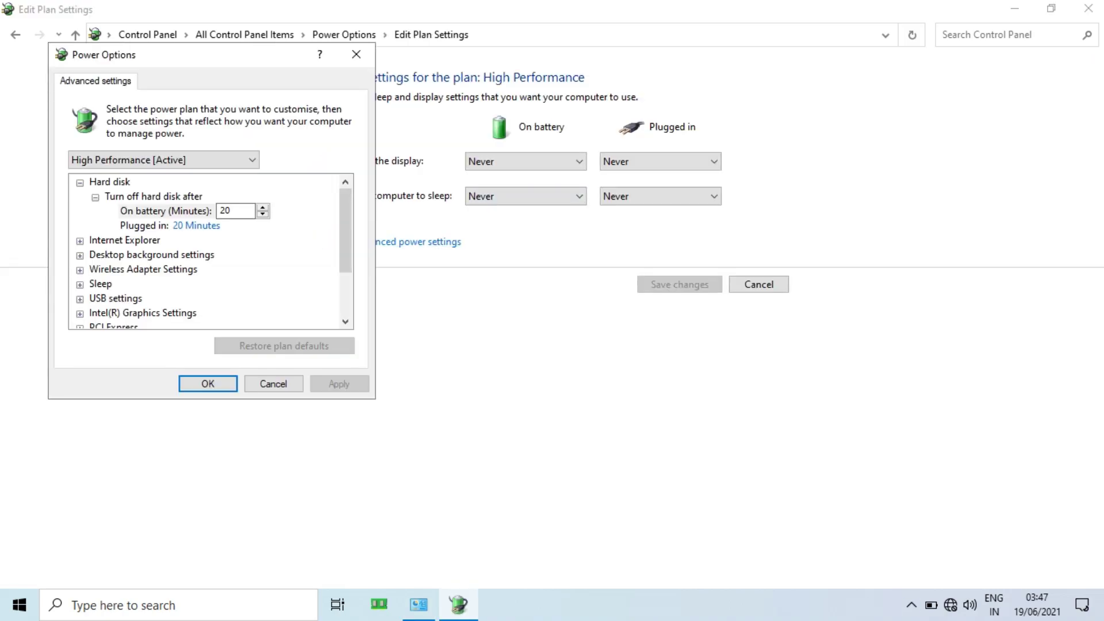
left_click(80, 183)
Set the desktop background slide show to Paused both on battery and plugged in.
left_click(80, 211)
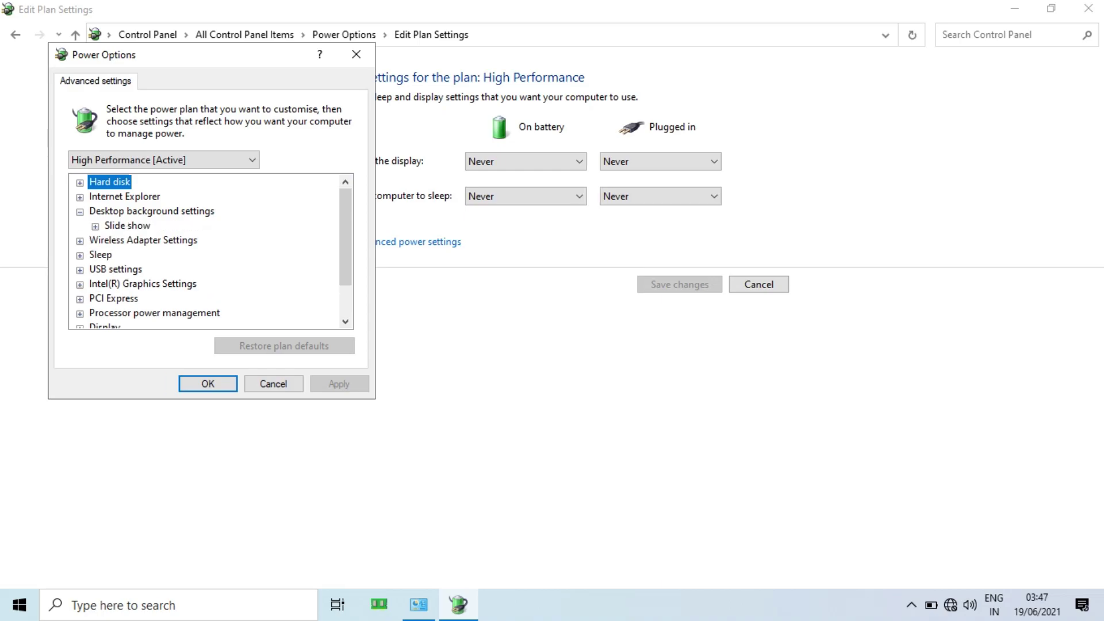
left_click(95, 226)
left_click(193, 240)
left_click(198, 240)
left_click(198, 241)
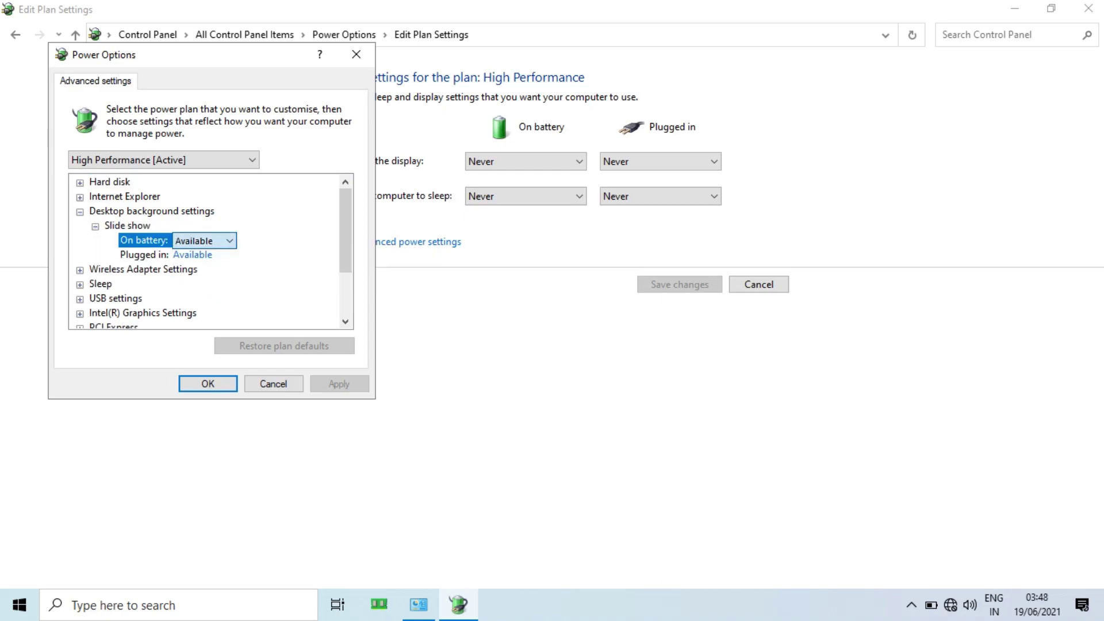
left_click(203, 256)
left_click(205, 255)
left_click(201, 279)
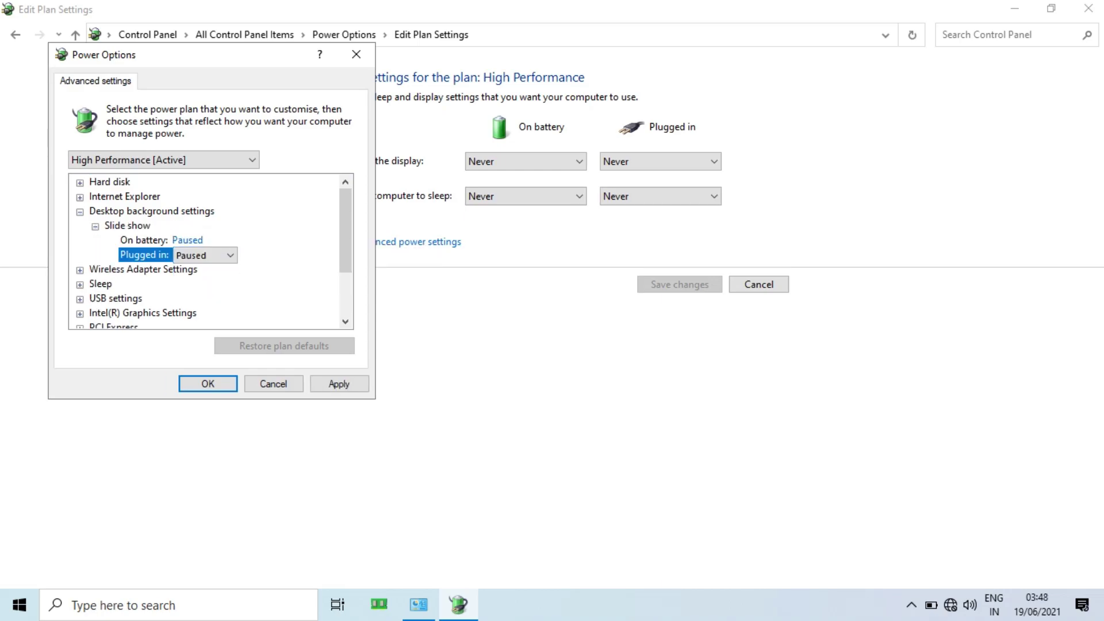
left_click(80, 212)
Set the wireless adapter's Power Saving Mode to Maximum Performance both on battery and plugged in, and collapse the group.
left_click(80, 226)
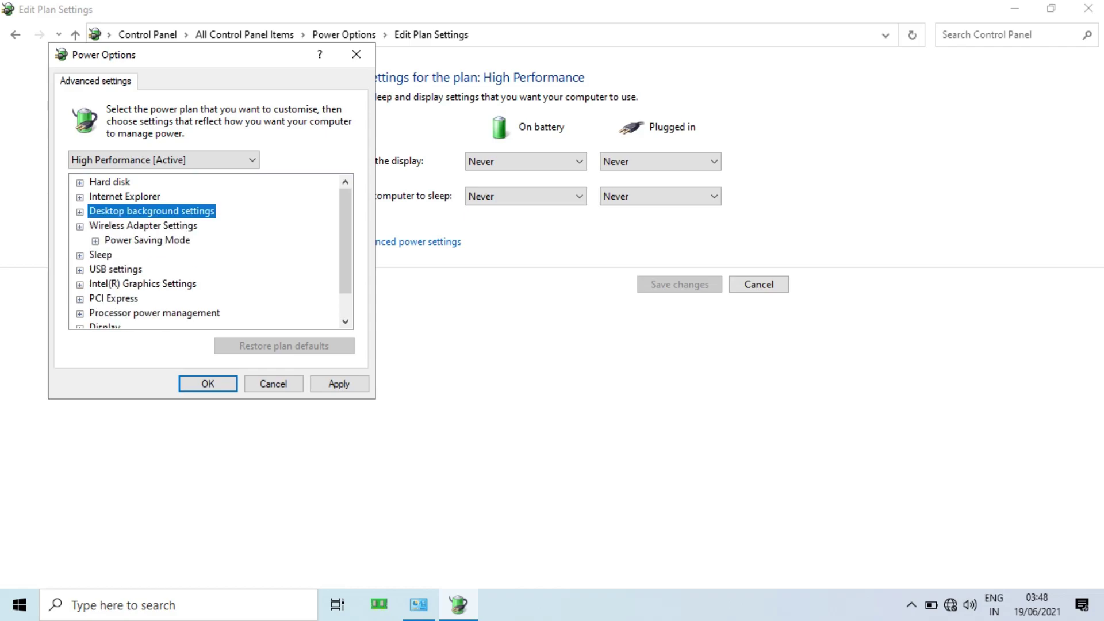
left_click(95, 240)
left_click(213, 255)
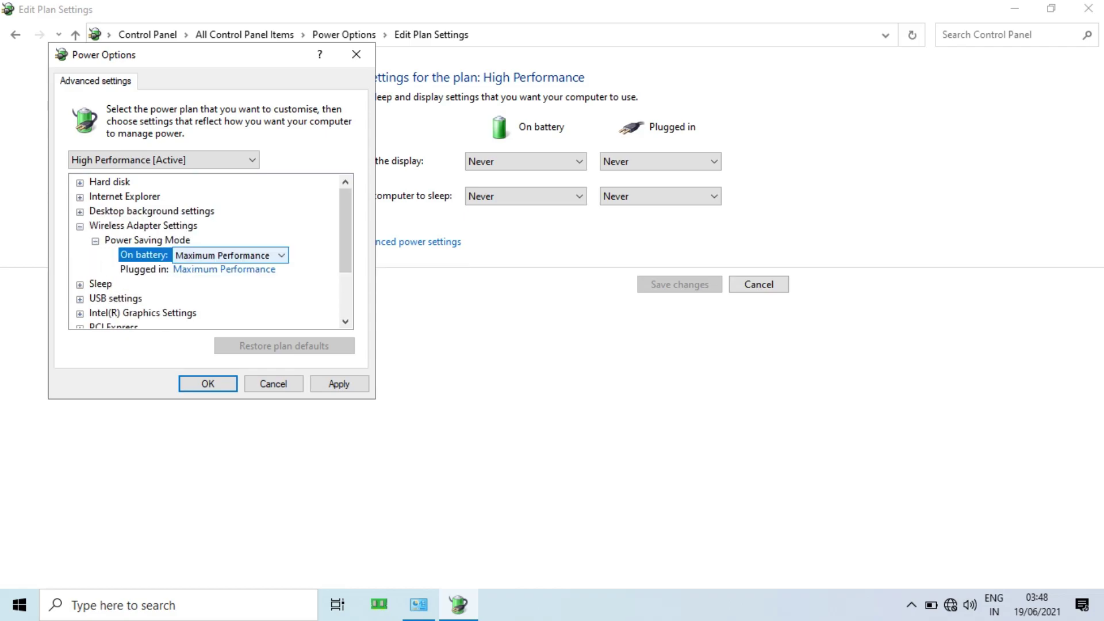
left_click(215, 255)
left_click(215, 271)
left_click(224, 269)
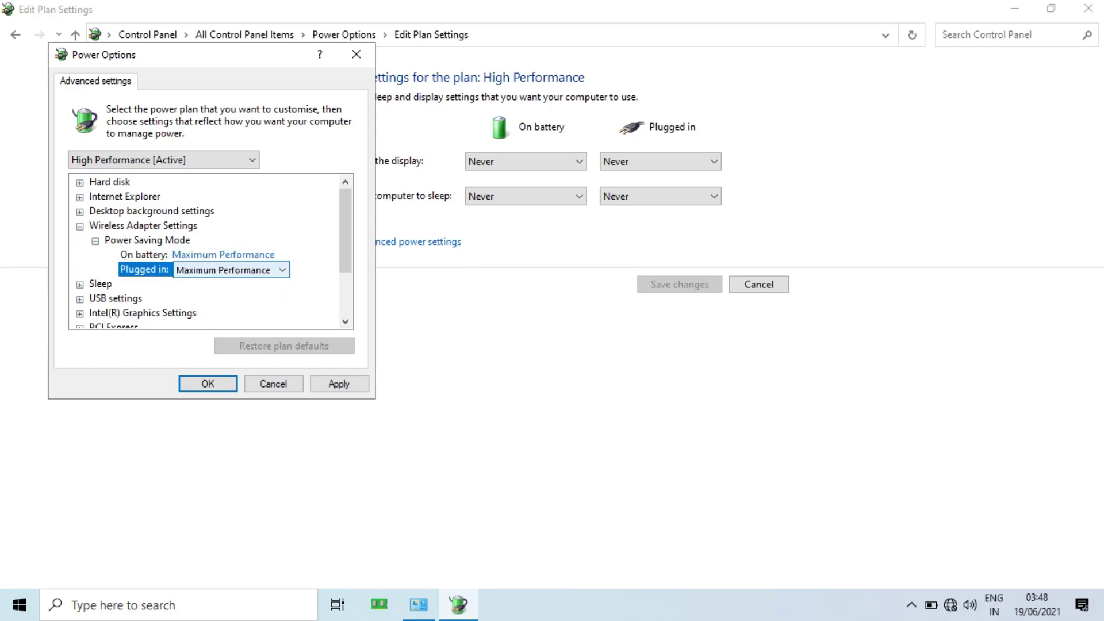
left_click(225, 270)
left_click(223, 284)
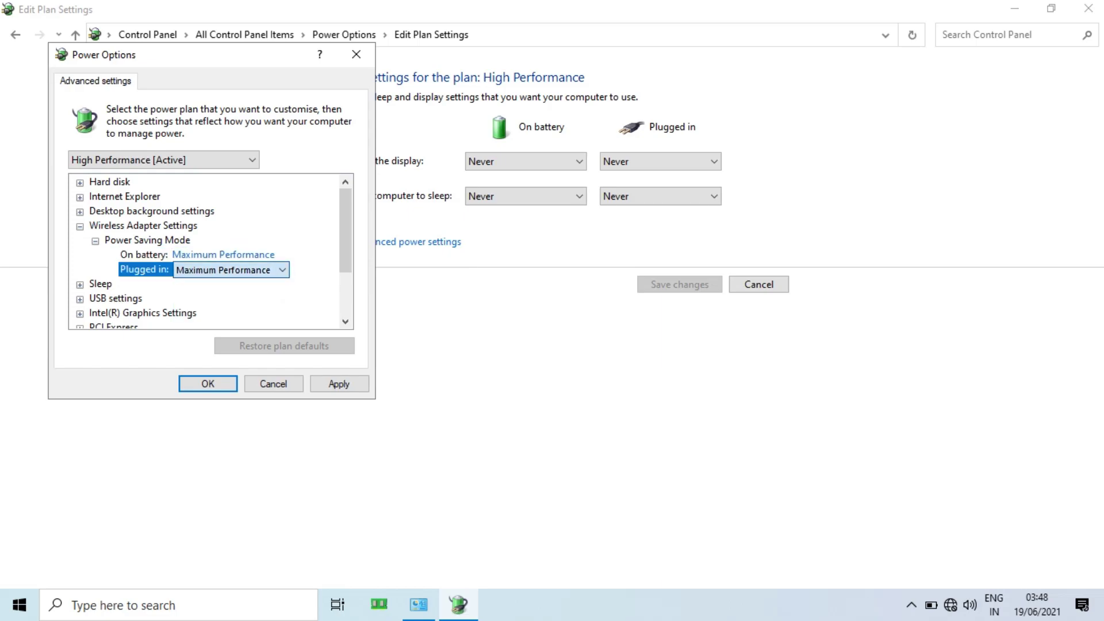
left_click(95, 241)
left_click(80, 226)
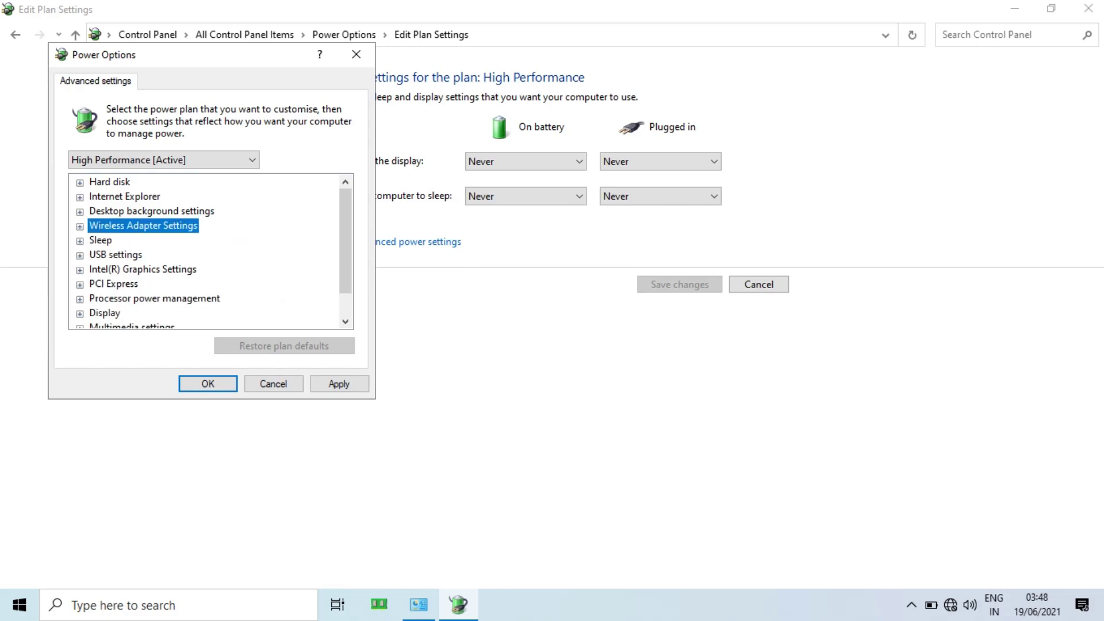
Set the Intel(R) Graphics Power Plan to Maximum Performance both on battery and plugged in.
left_click(80, 270)
left_click(95, 284)
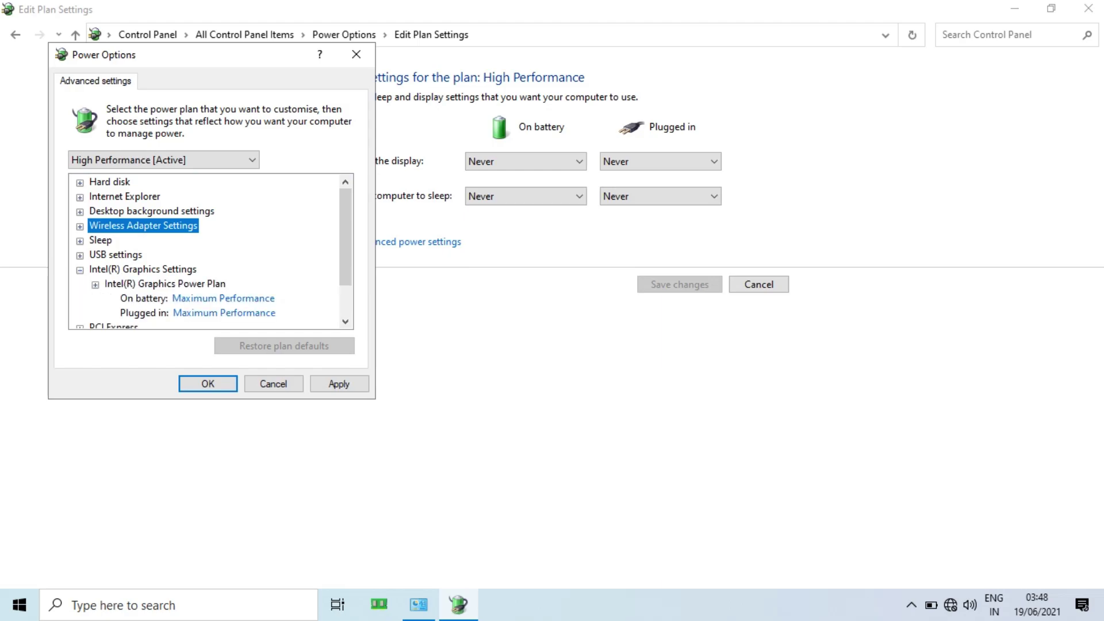
left_click(221, 299)
left_click(224, 299)
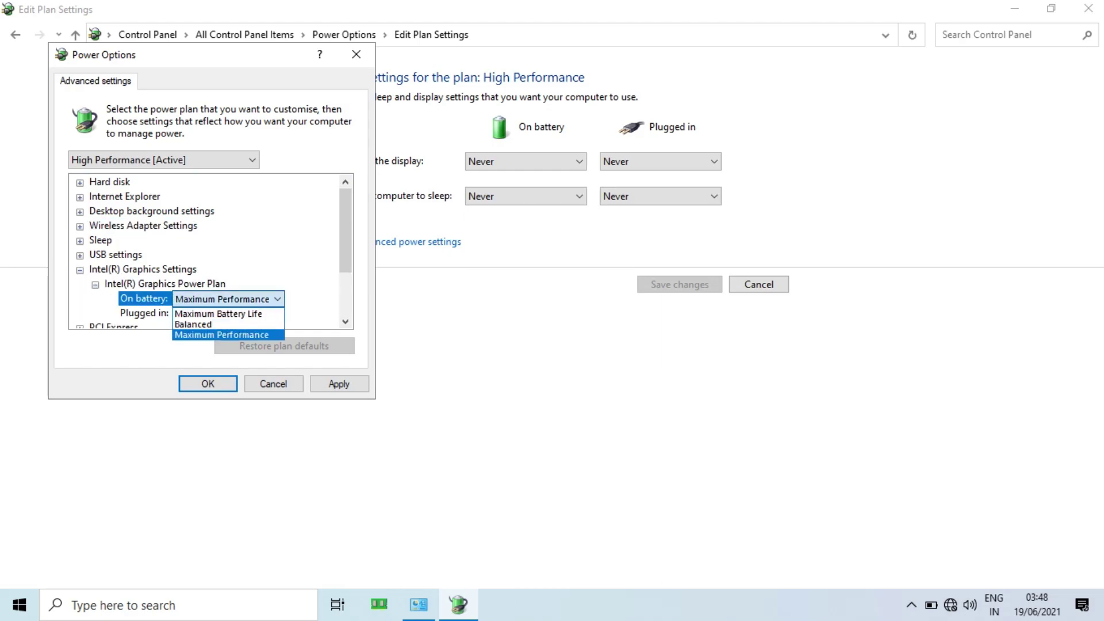
left_click(230, 335)
left_click(242, 313)
left_click(241, 314)
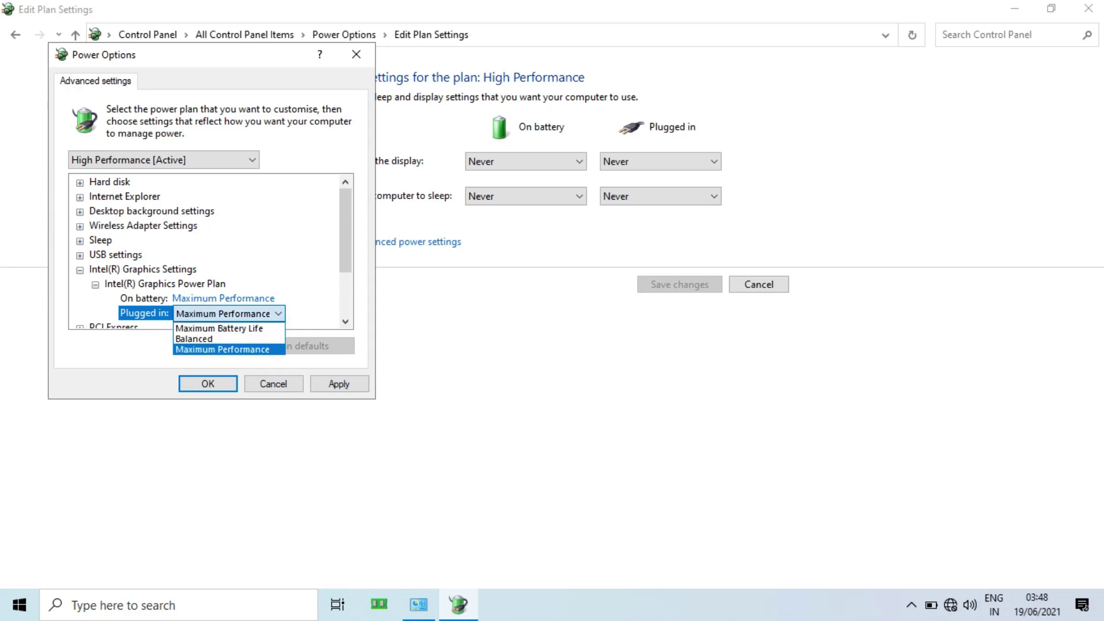
left_click(222, 349)
Apply and confirm the advanced power settings, and close the Edit Plan Settings window.
left_click(339, 384)
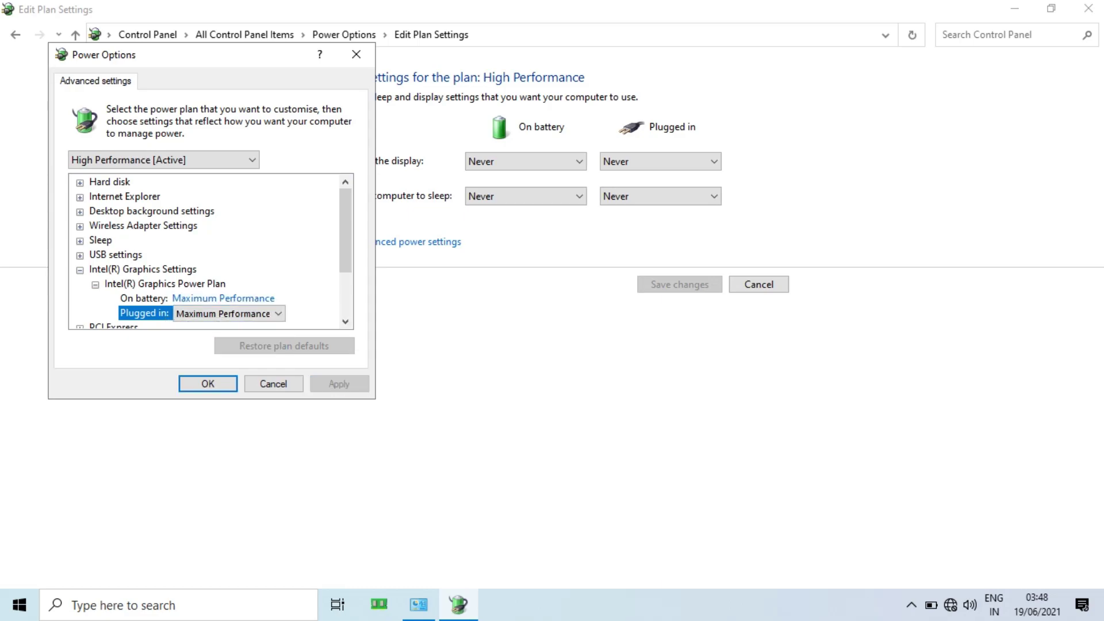
left_click(208, 383)
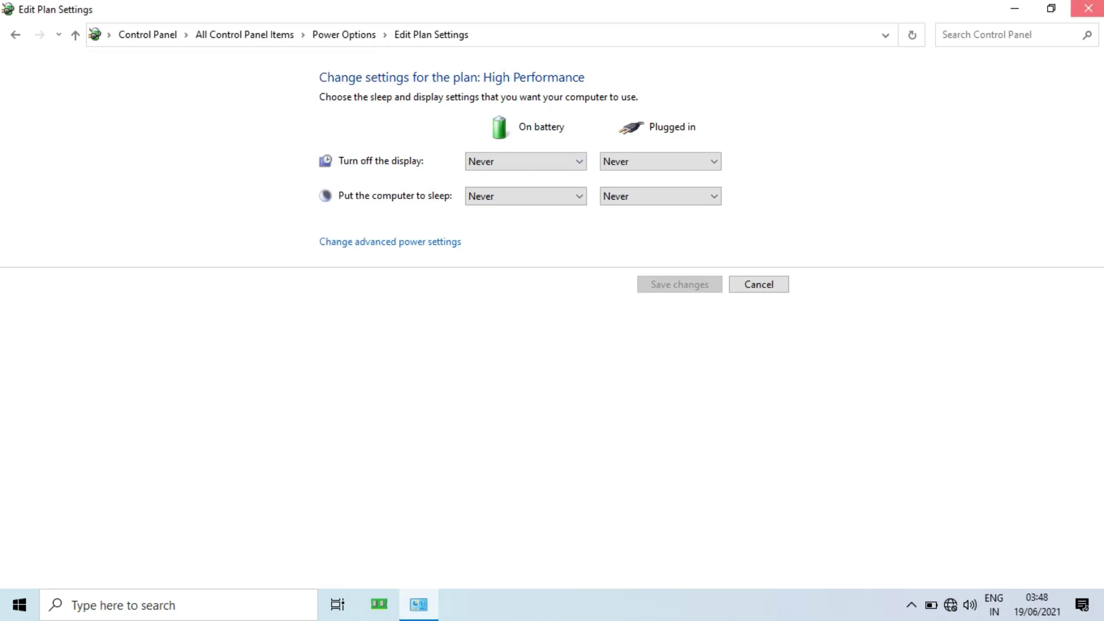
left_click(1088, 9)
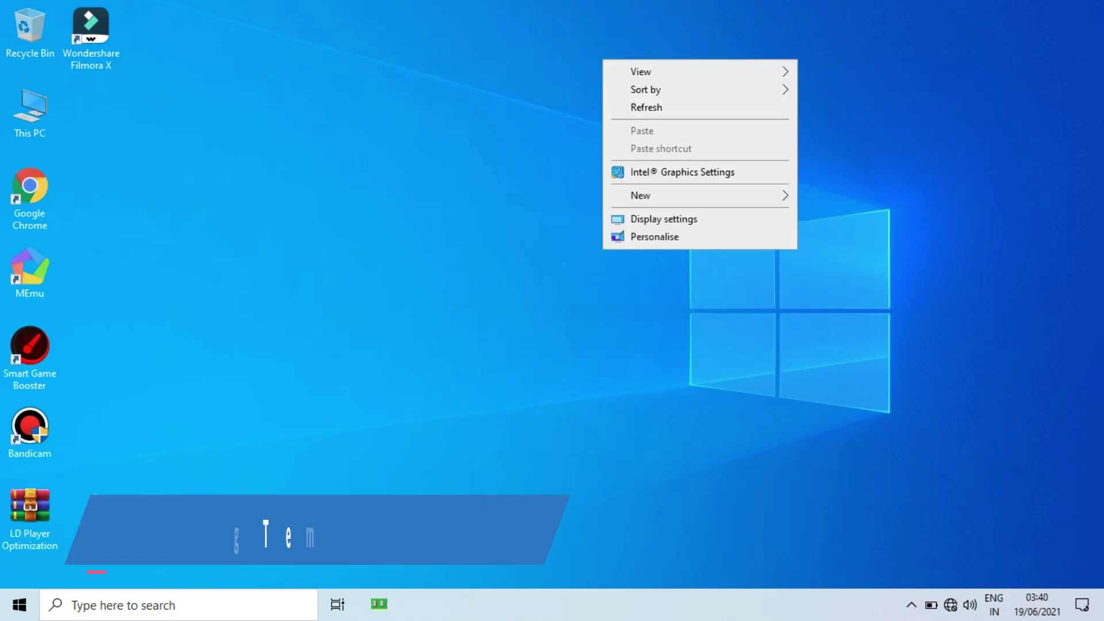
Refresh the desktop and open the Windows Temp folder by running temp.
left_click(646, 108)
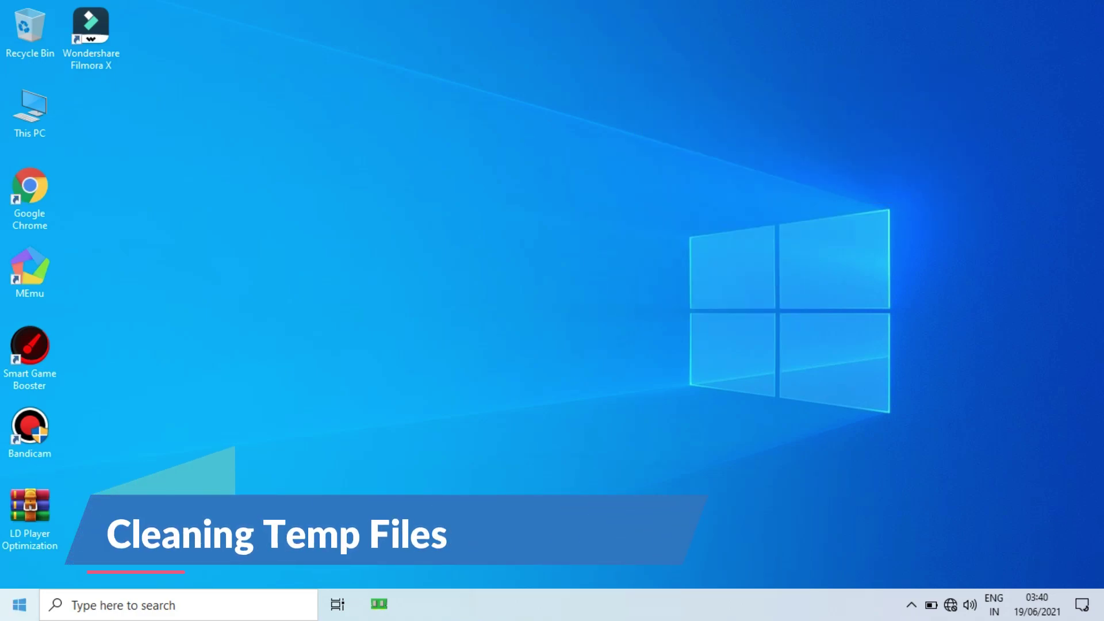
key("super+x")
key("r")
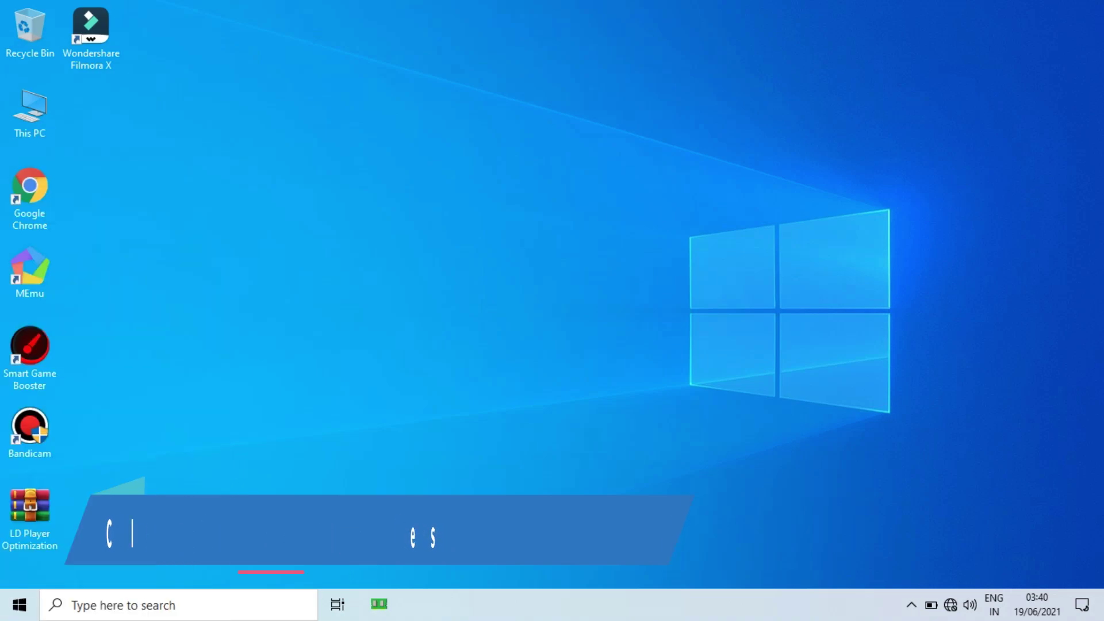
key("BackSpace")
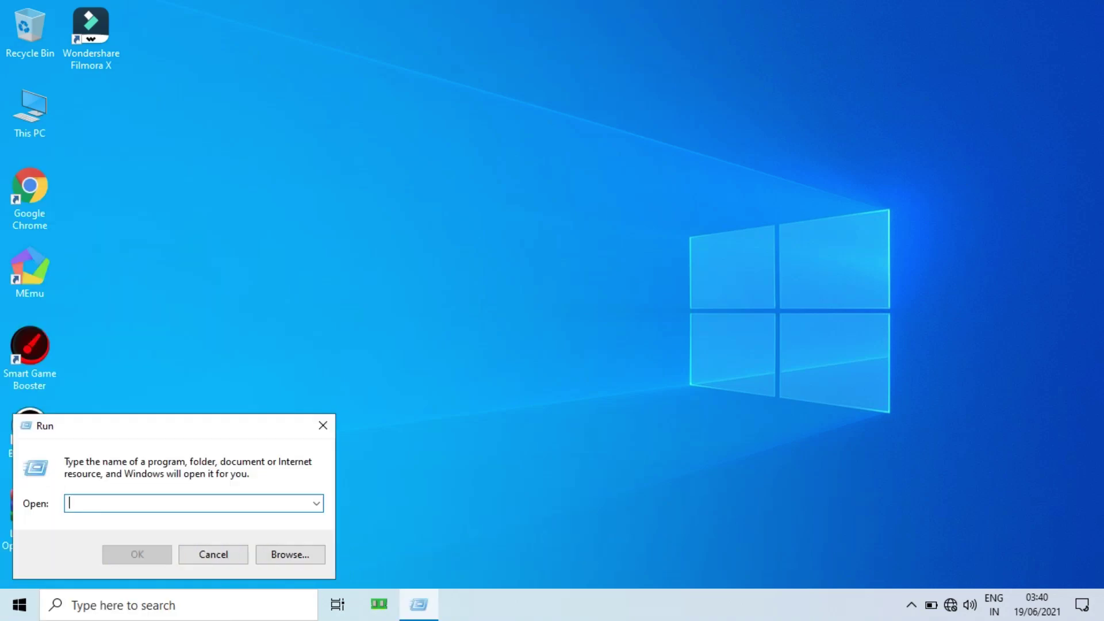
type("temp")
key("Return")
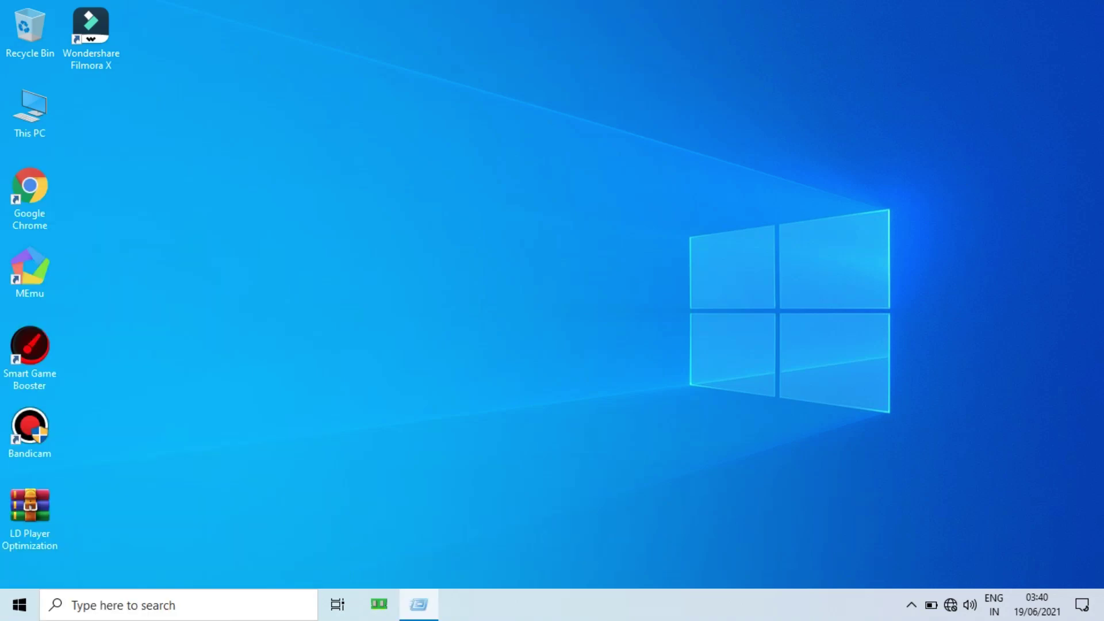
Delete all items in the Windows Temp folder, granting administrator permission for all and skipping every file in use.
key("ctrl+a")
key("shift+Delete")
key("Return")
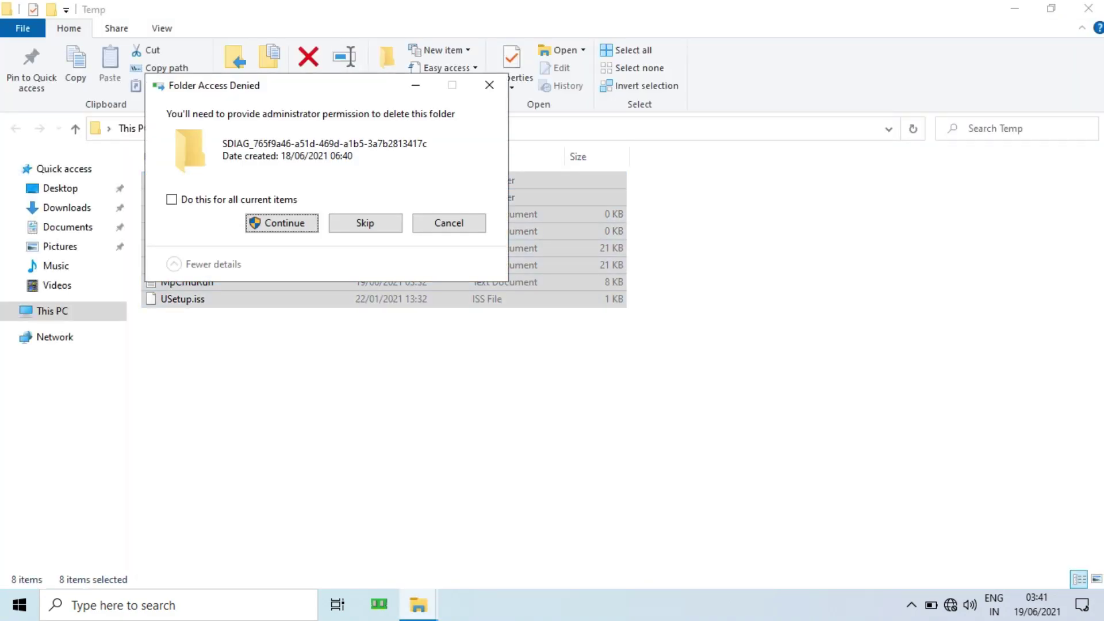
key("shift+Tab")
key("space")
key("Tab")
key("Return")
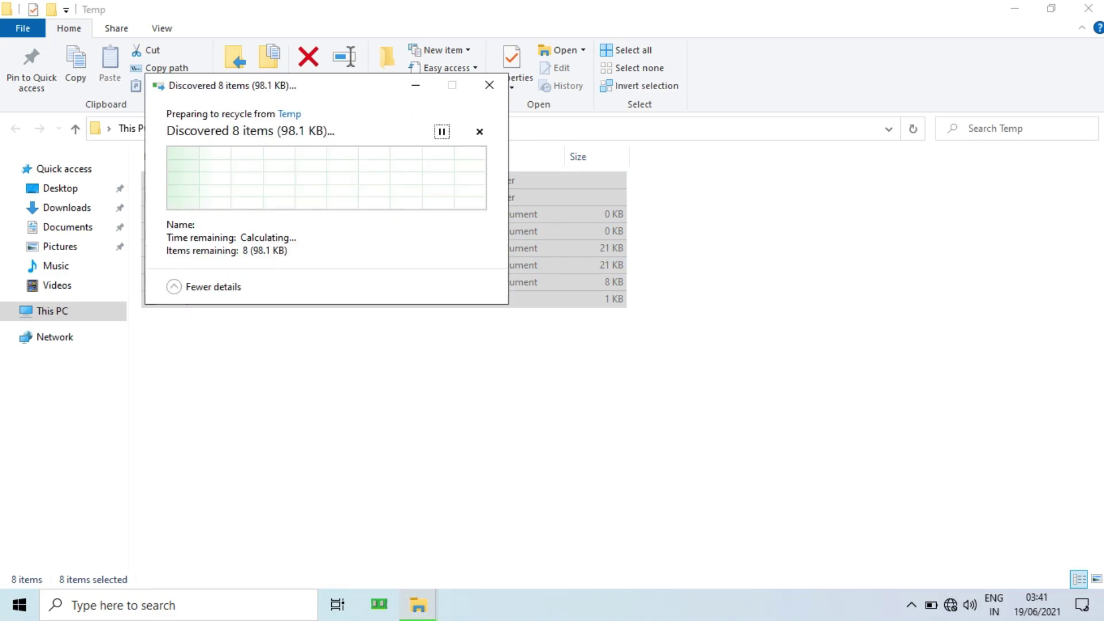
left_click(171, 245)
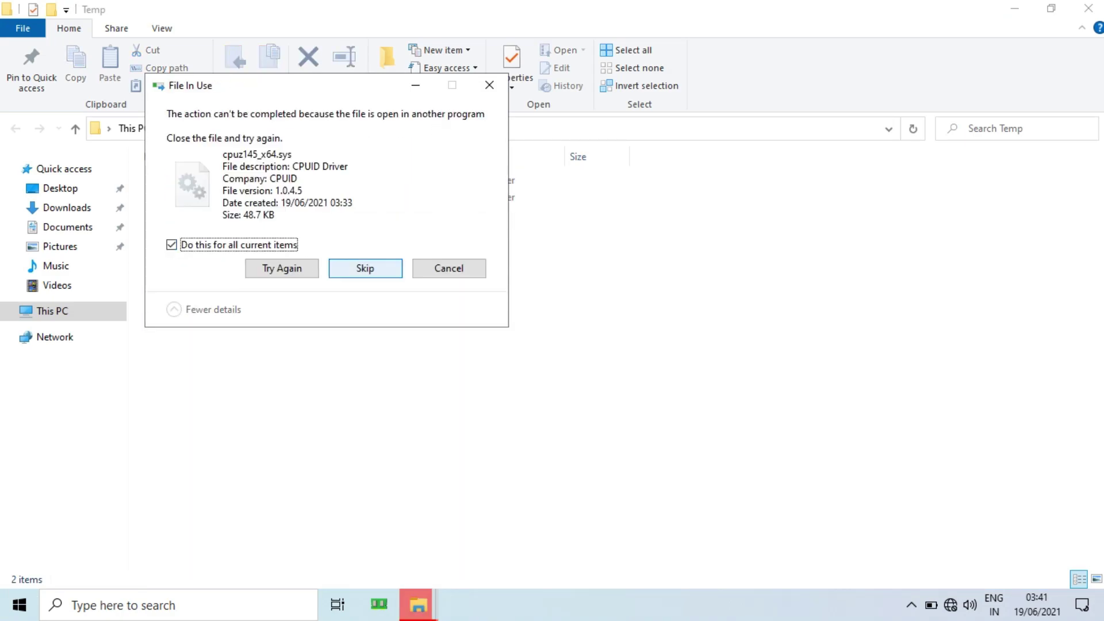
left_click(365, 268)
Close the Temp folder and refresh the desktop.
left_click(1087, 9)
right_click(468, 209)
left_click(506, 258)
right_click(152, 605)
left_click(144, 509)
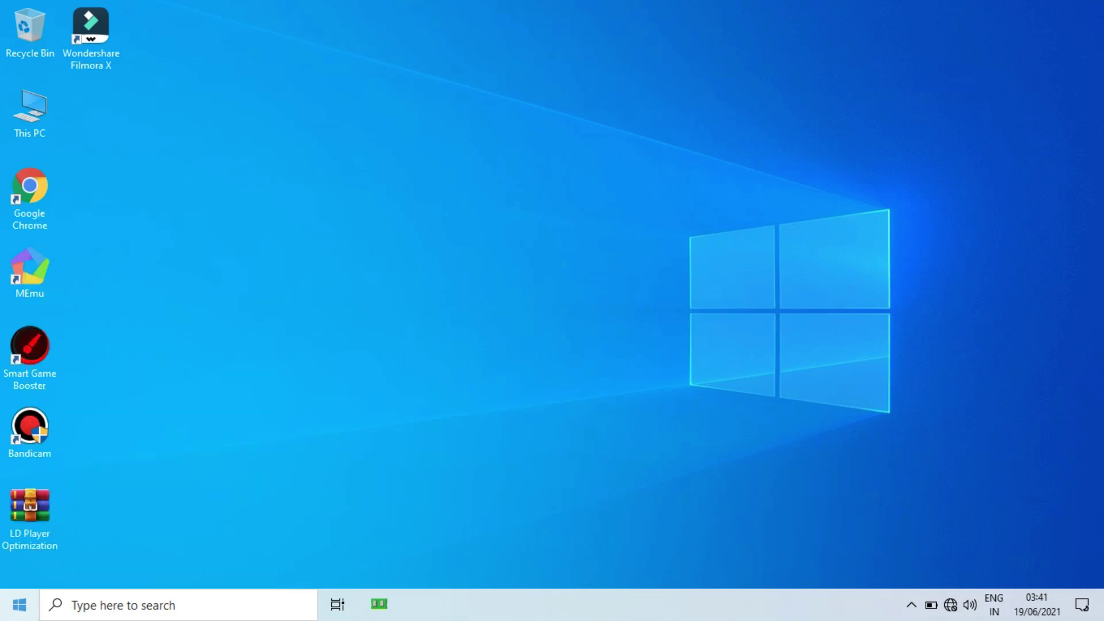
Open the user account's temporary files folder by running %temp%.
key("super+x")
key("r")
key("BackSpace")
type("%tem")
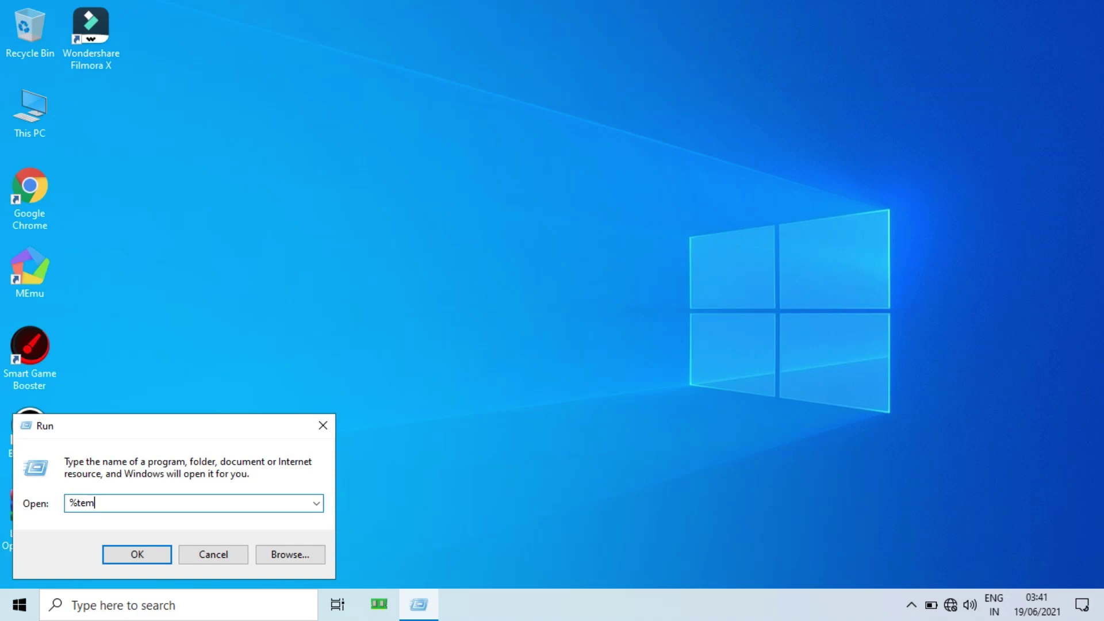
key("Return")
Delete everything in the user's Temp folder, continuing with permission for all and skipping items in use, and close the folder.
key("ctrl+a")
key("Delete")
key("alt+a")
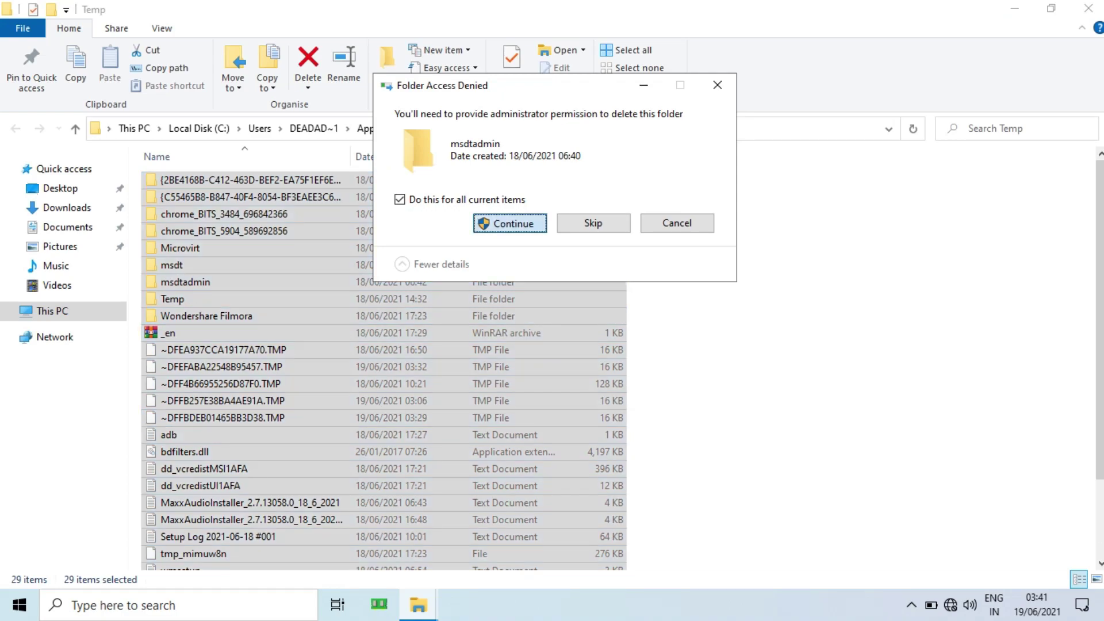
key("Return")
key("alt+a")
key("alt+s")
key("alt+F4")
right_click(727, 165)
left_click(770, 213)
Open the Windows Prefetch folder by running prefetch.
right_click(20, 605)
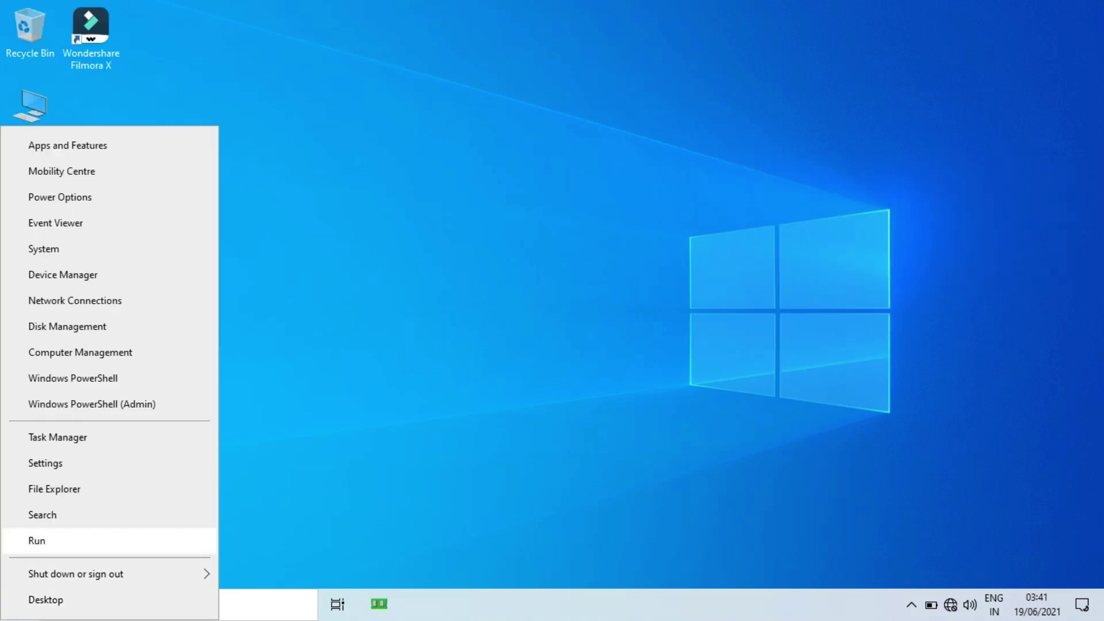
left_click(36, 540)
key("BackSpace")
type("pr")
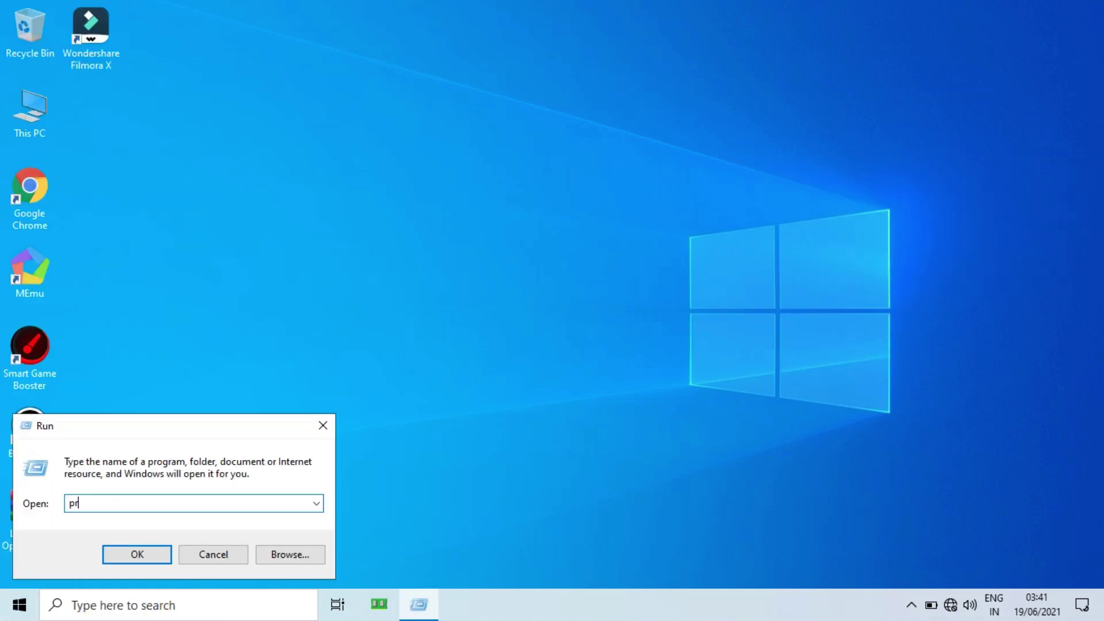
type("efetch")
key("Return")
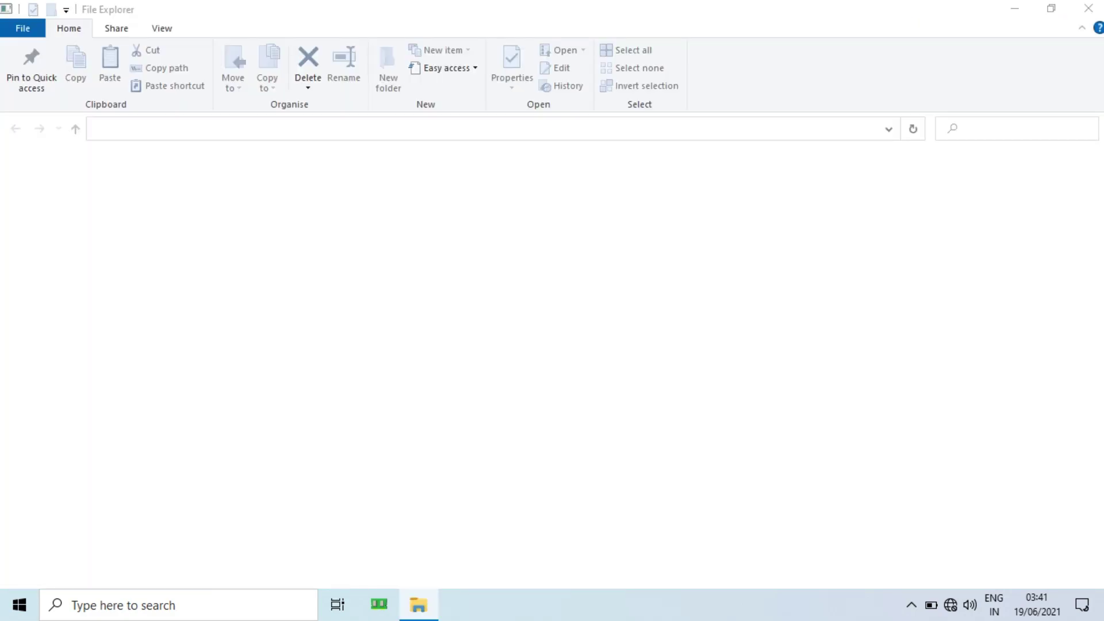
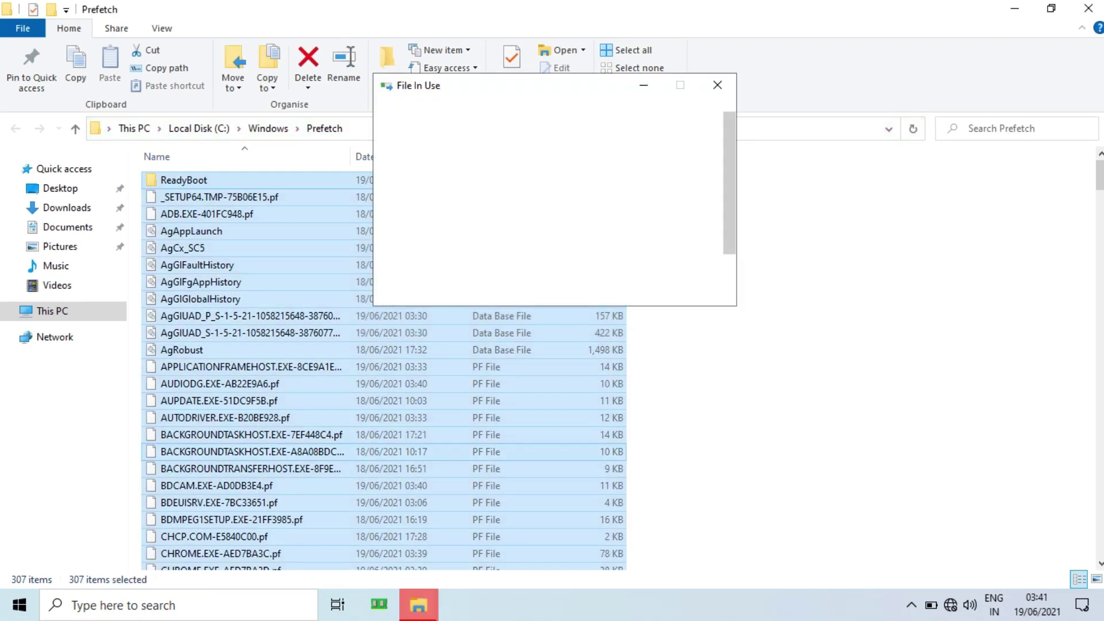
Delete all items in the Prefetch folder, skipping the files in use, and close the folder.
key("alt+d")
left_click(594, 247)
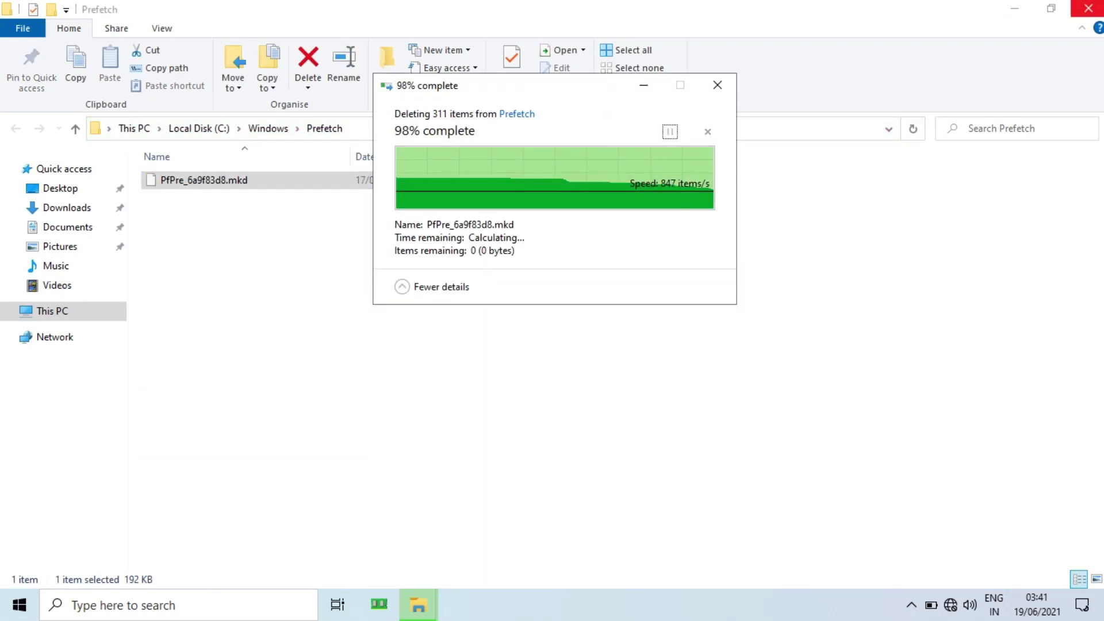
left_click(1087, 9)
right_click(512, 127)
left_click(555, 176)
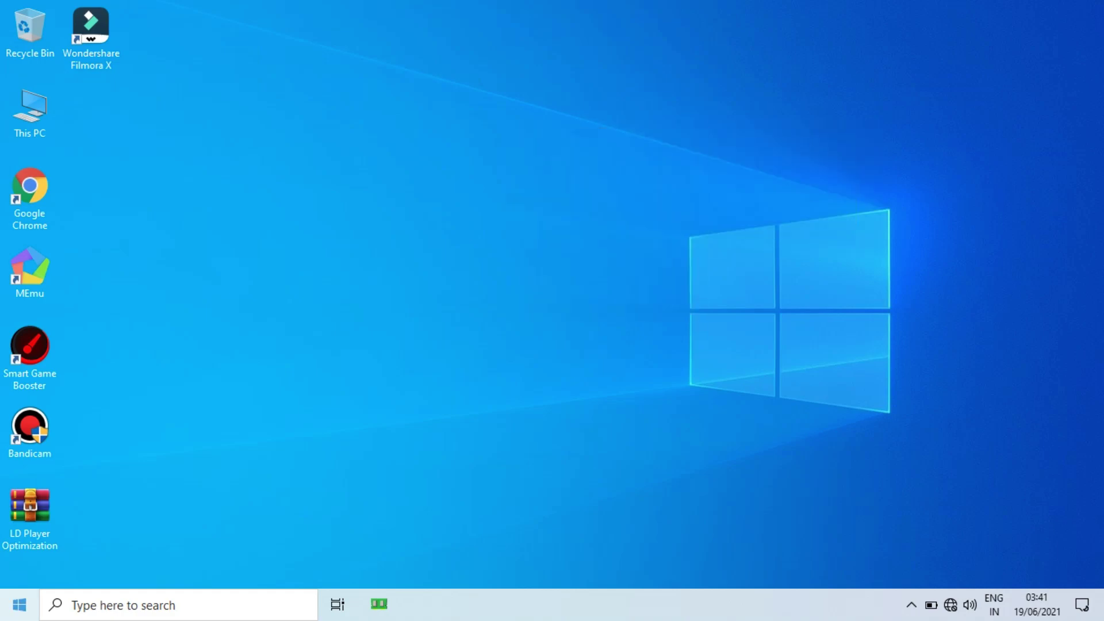
Run the temp command once more and return to the desktop.
right_click(20, 605)
left_click(38, 540)
key("BackSpace")
type("temp")
key("Return")
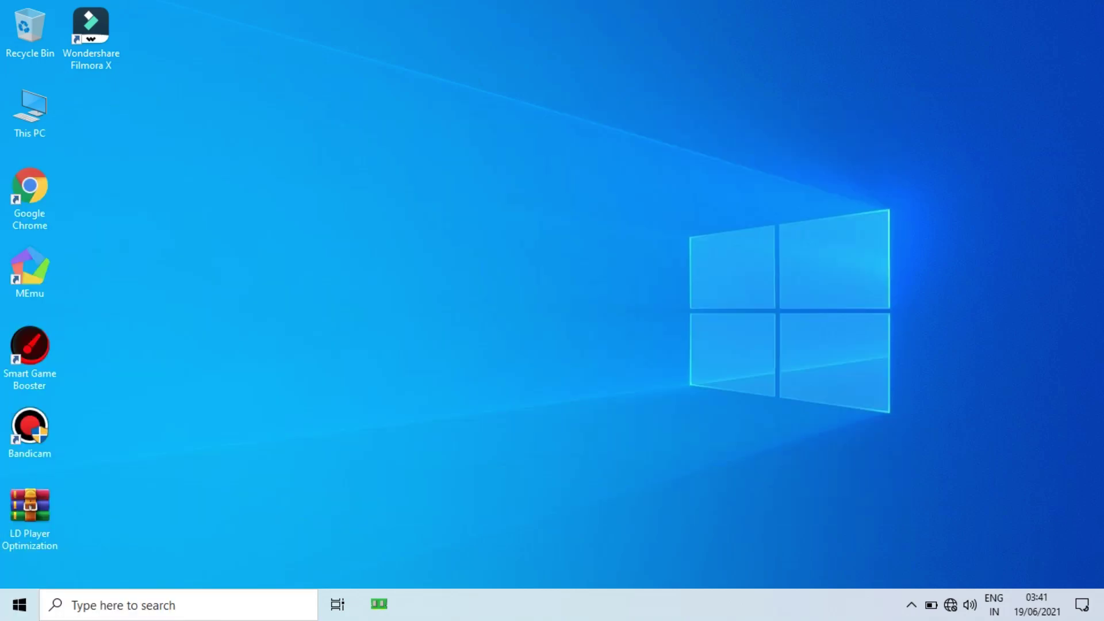
right_click(331, 185)
Launch the MEmu emulator and open Task Manager while it loads.
left_click(30, 272)
double_click(30, 272)
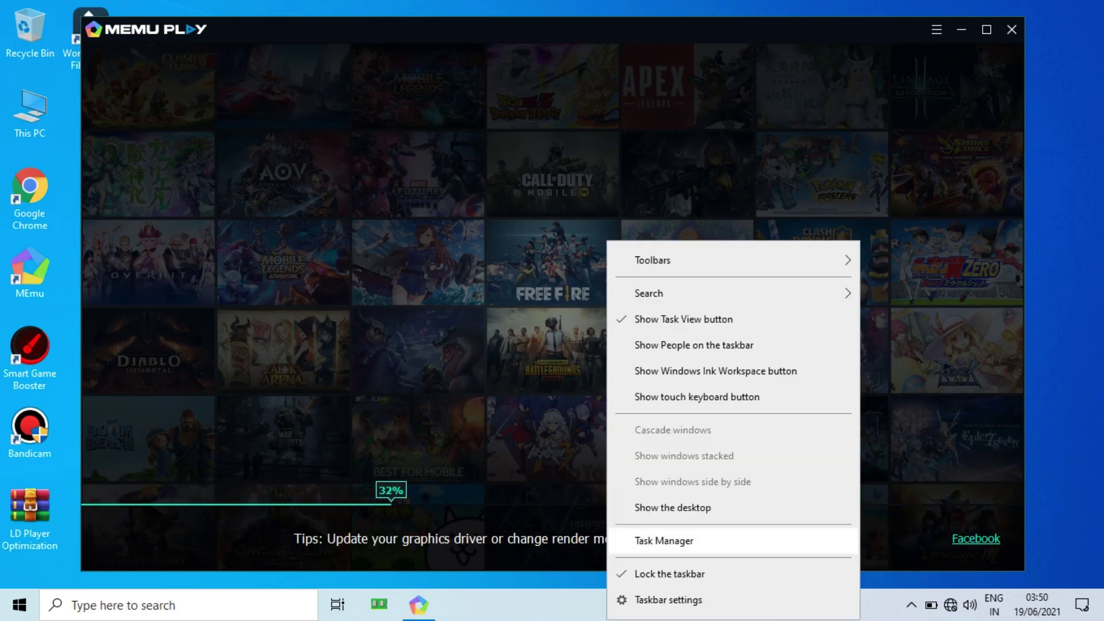
left_click(664, 540)
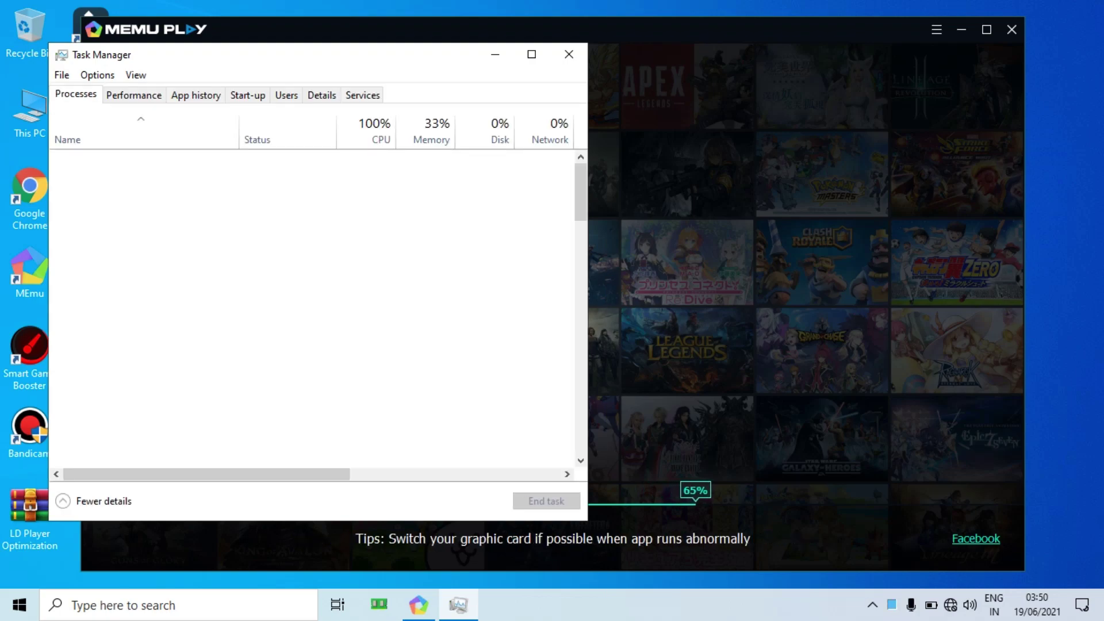
Go to the details of the MEmu App Player process and set the priority of MEmu.exe to High.
left_click(145, 192)
right_click(152, 192)
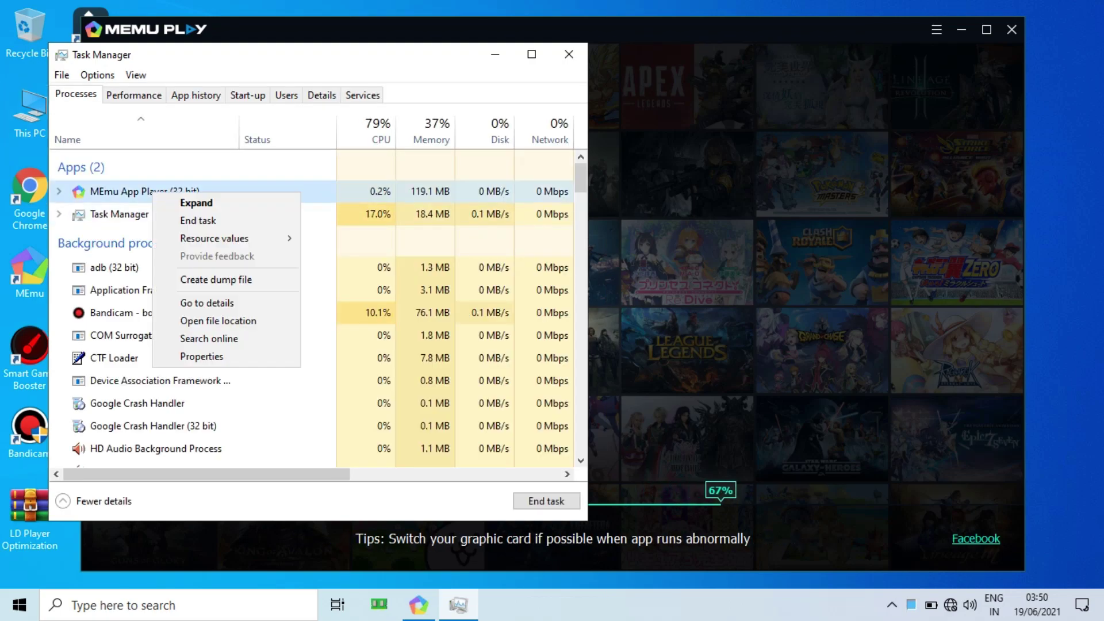
left_click(173, 303)
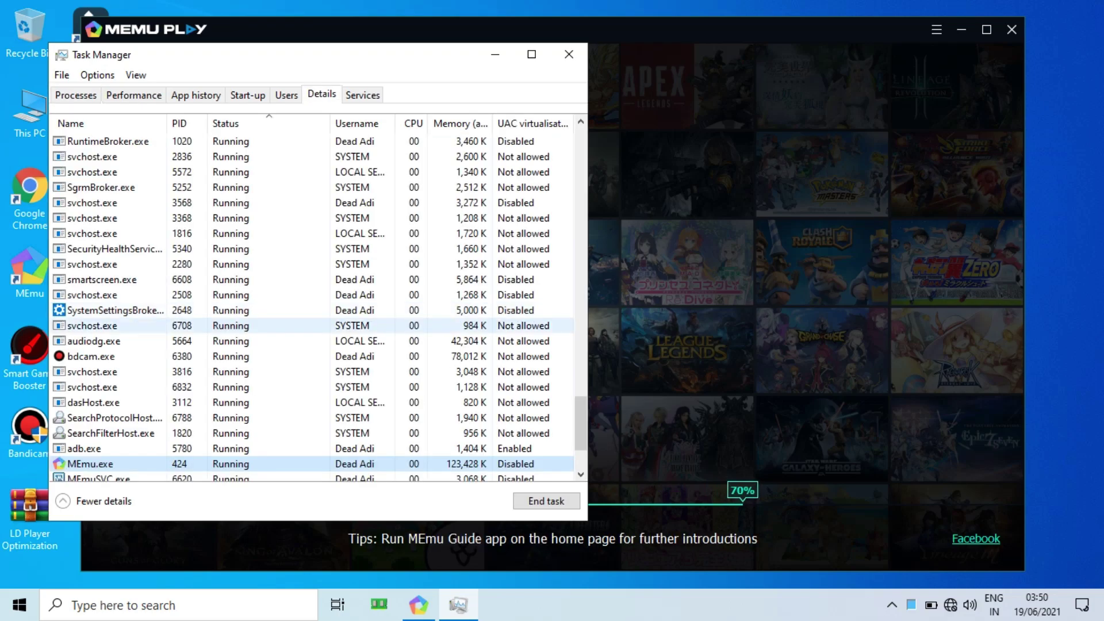
right_click(123, 463)
mouse_move(173, 299)
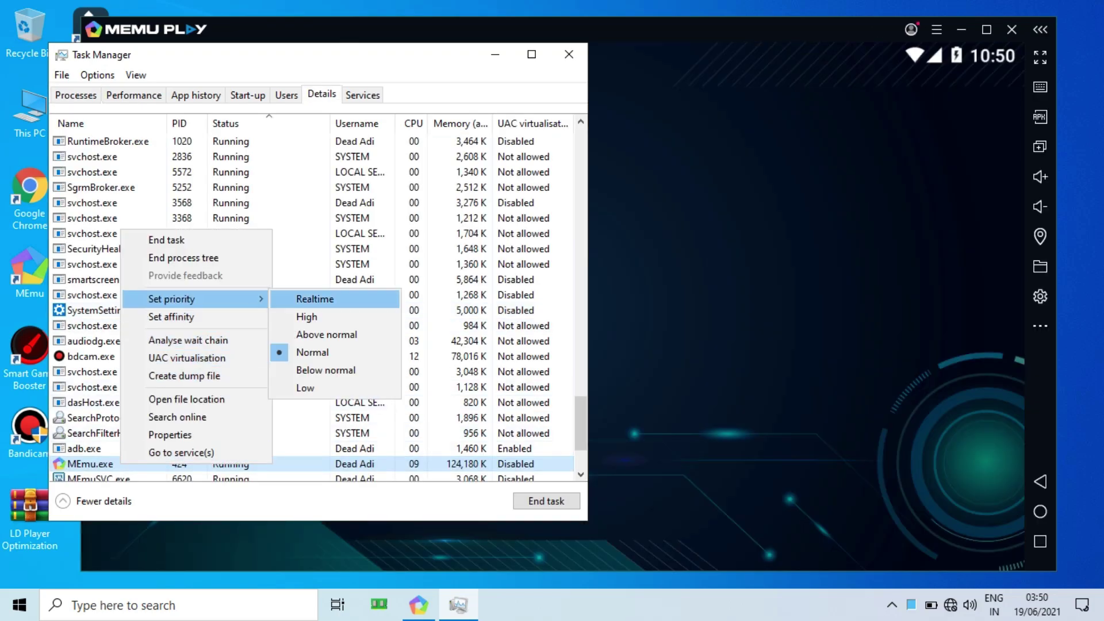
left_click(306, 317)
left_click(570, 324)
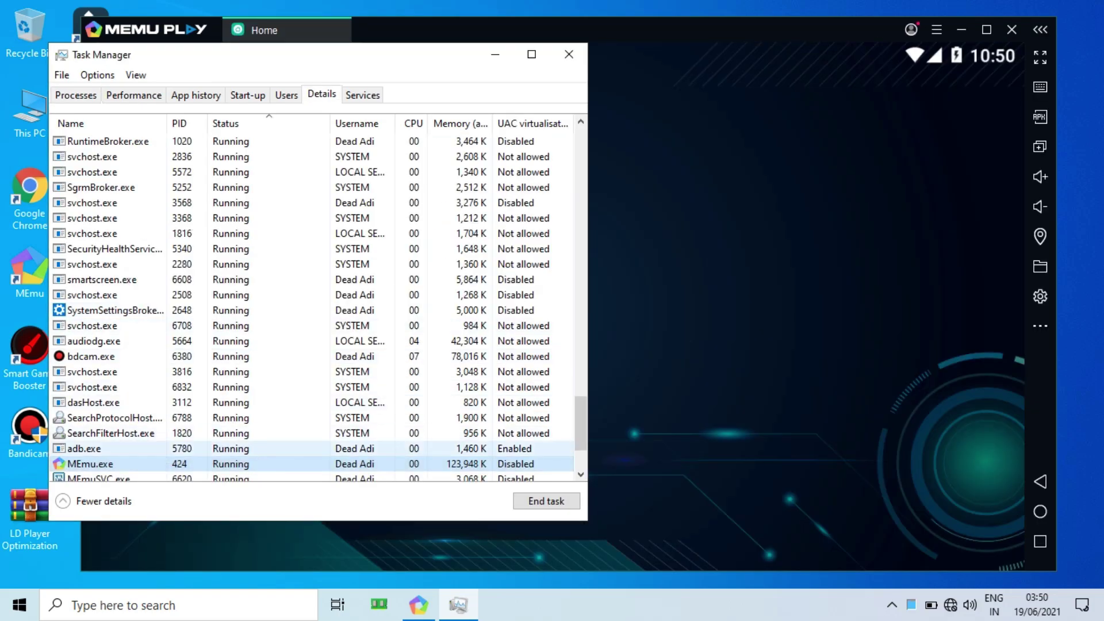
Set the processor affinity of MEmu.exe to all processors and close Task Manager.
right_click(170, 465)
left_click(221, 321)
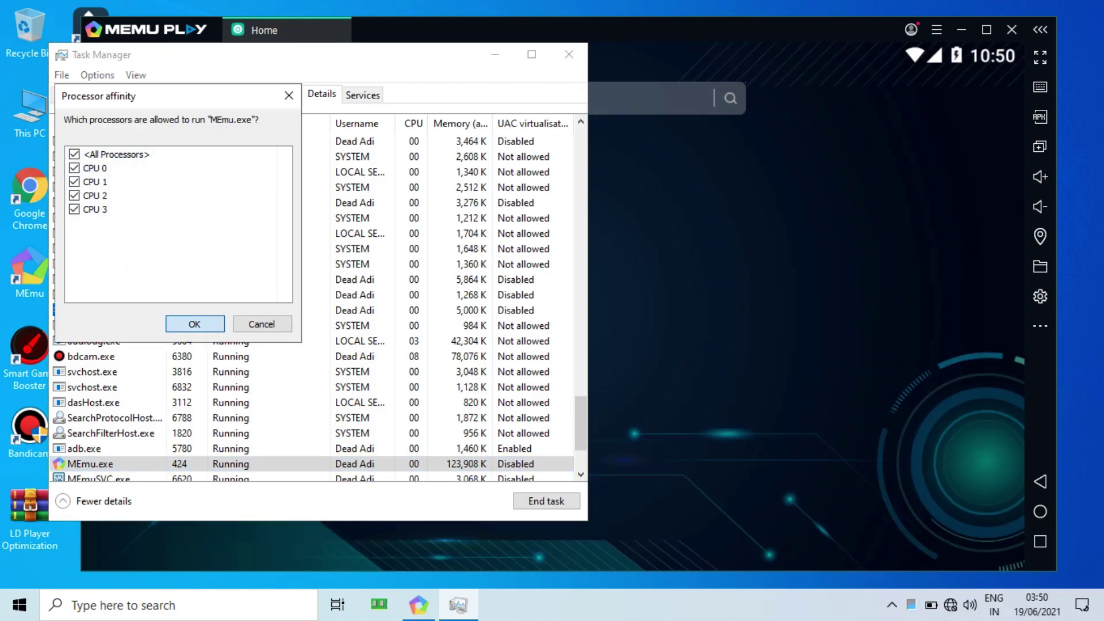
key("Return")
left_click(568, 54)
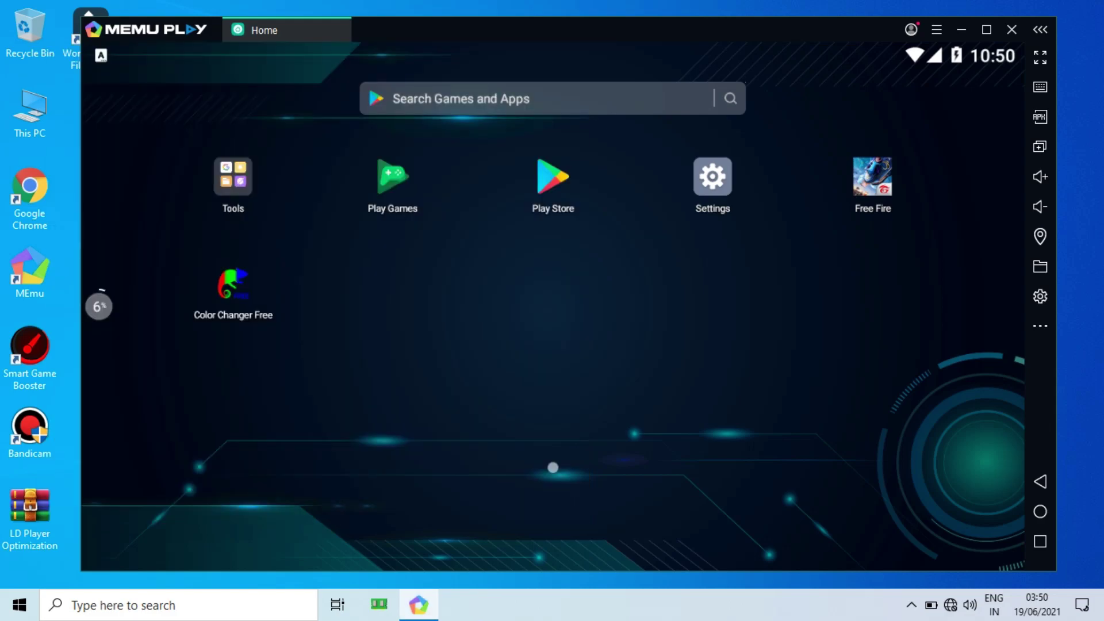
Shift the MEmu window slightly on the desktop and refresh the desktop.
left_click_drag(552, 30, 544, 27)
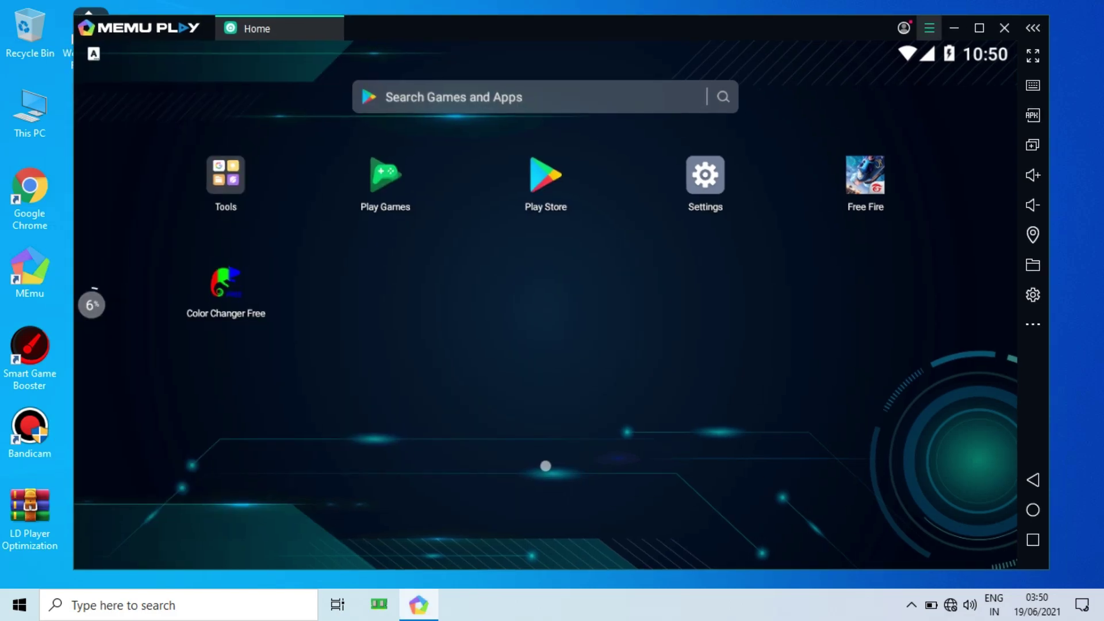
left_click(929, 29)
left_click(869, 85)
right_click(1074, 102)
left_click(1074, 147)
right_click(1074, 146)
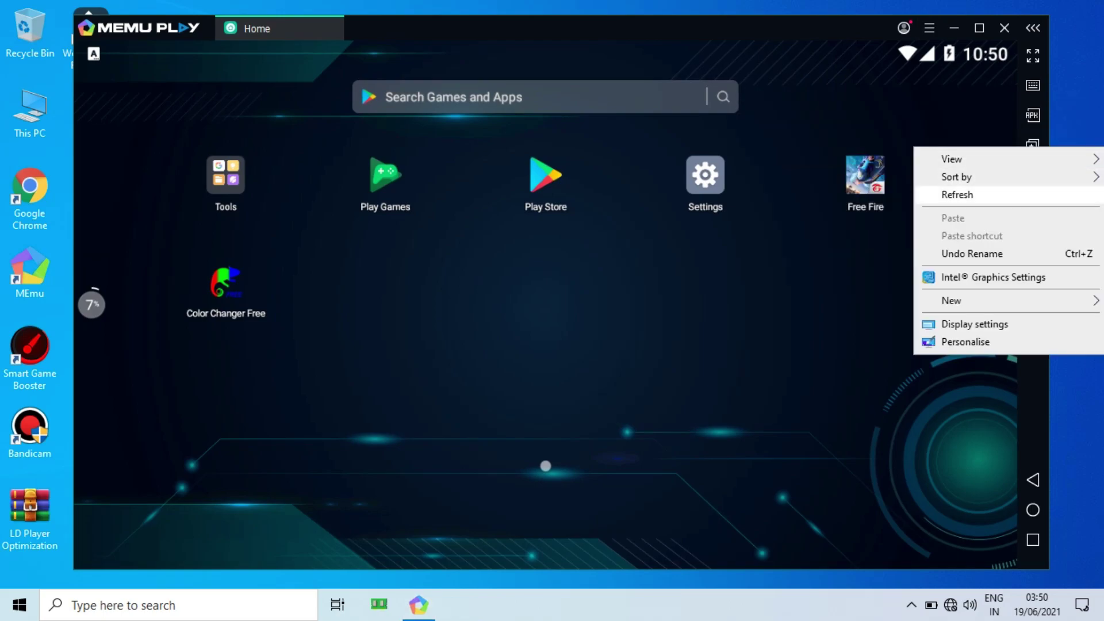
left_click(1074, 194)
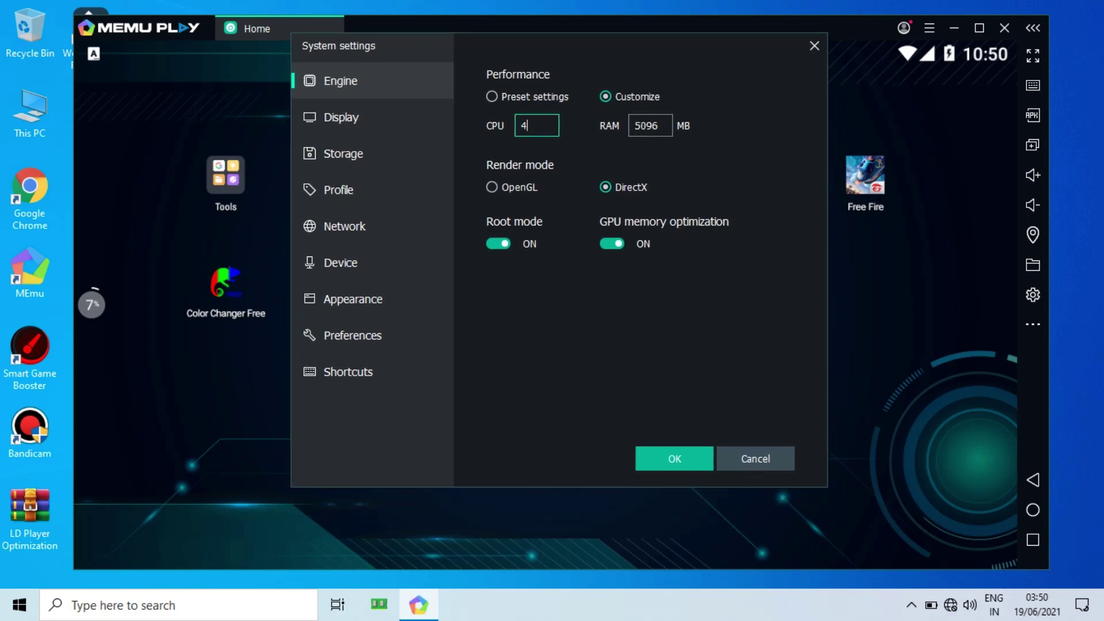
Examine the PC's CPU and memory capacity in Task Manager, then close it to return to the emulator's system settings.
right_click(662, 605)
left_click(693, 527)
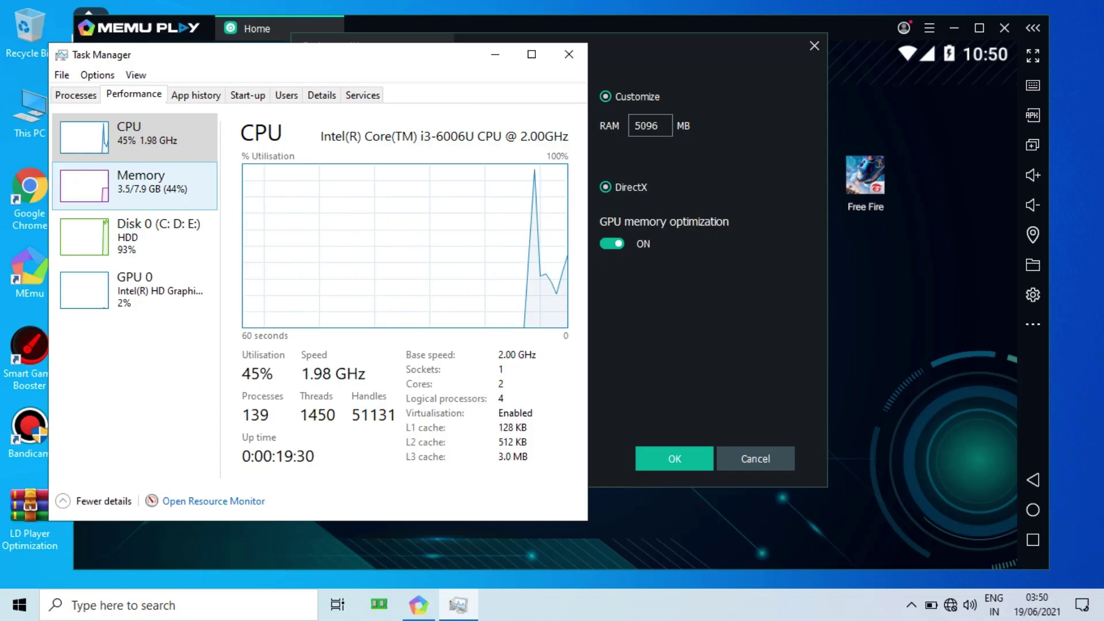
left_click(135, 237)
left_click(135, 184)
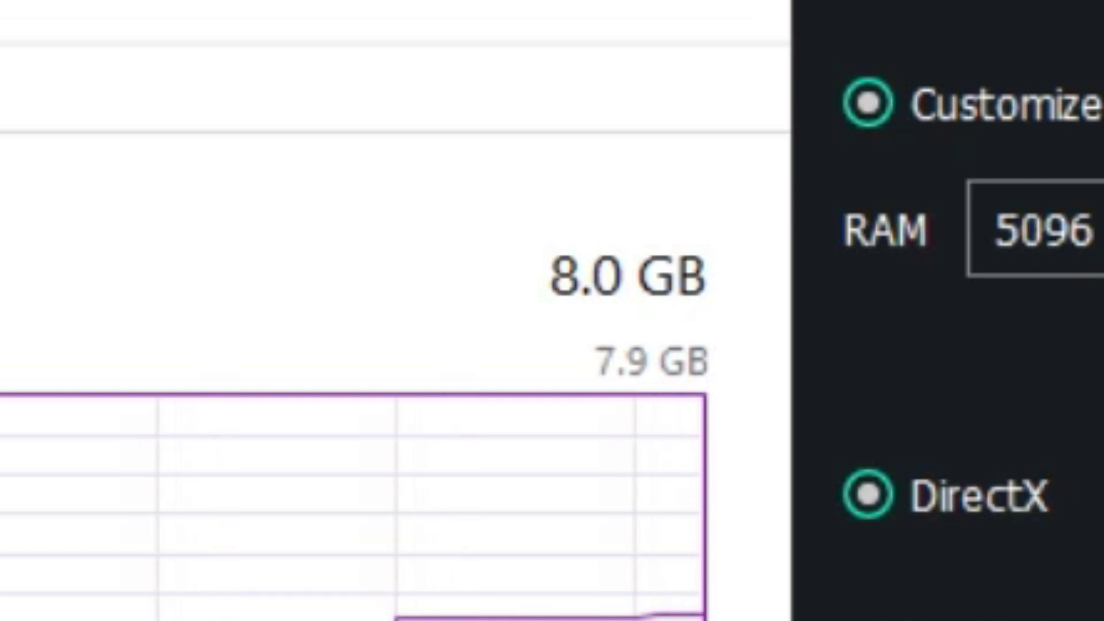
left_click(571, 52)
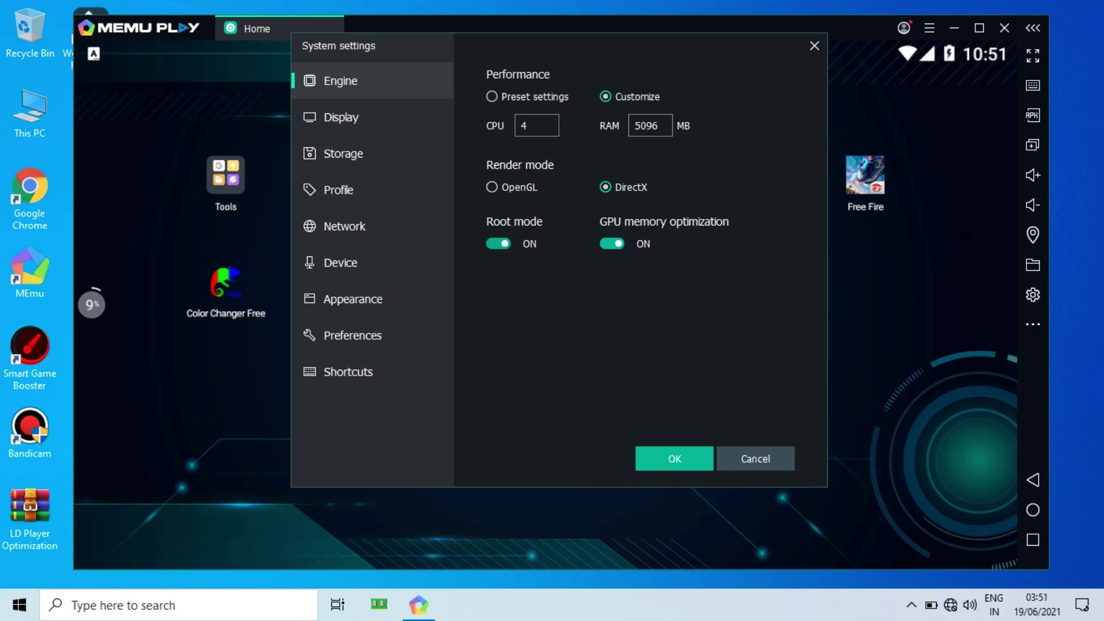
Review MEmu's display and storage settings, disable the Lock Mouse Cursor shortcut, and save the system settings.
left_click(341, 118)
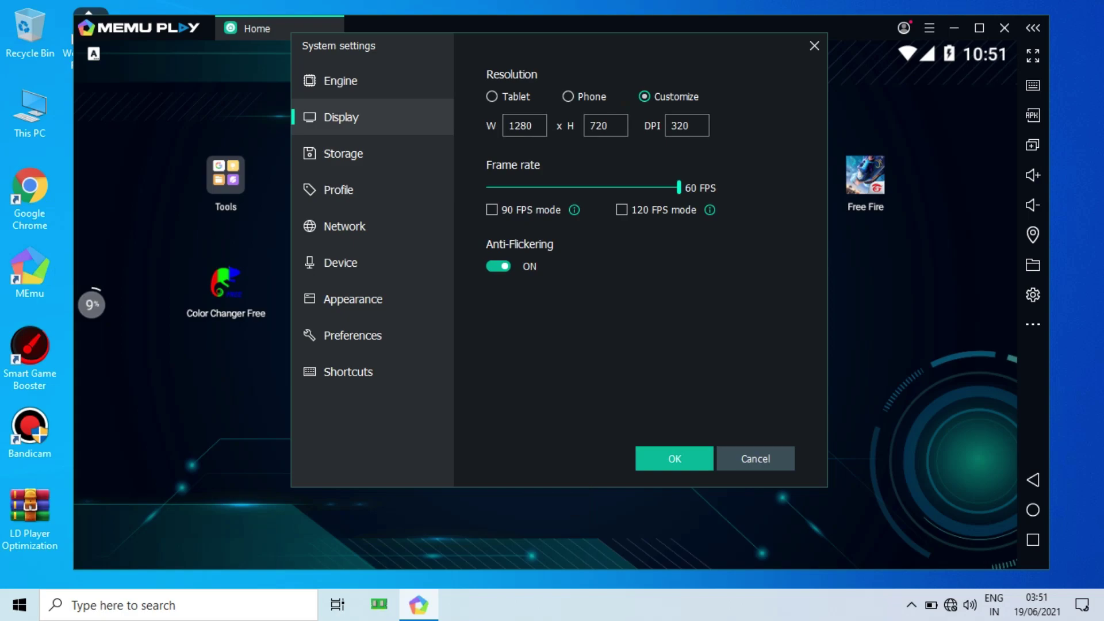
left_click(343, 153)
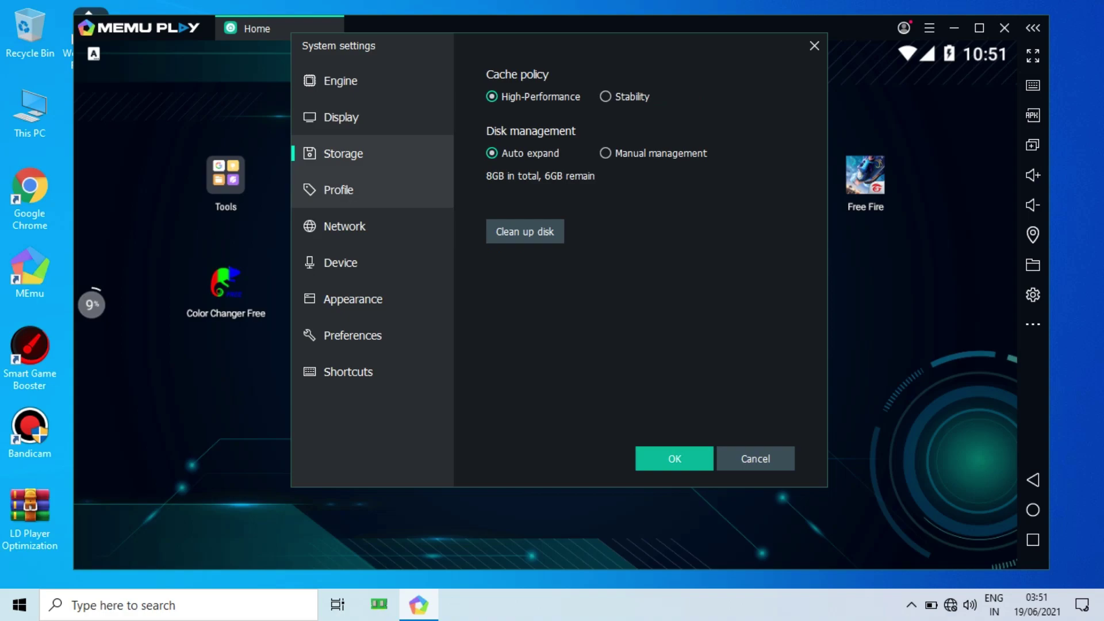
left_click(347, 372)
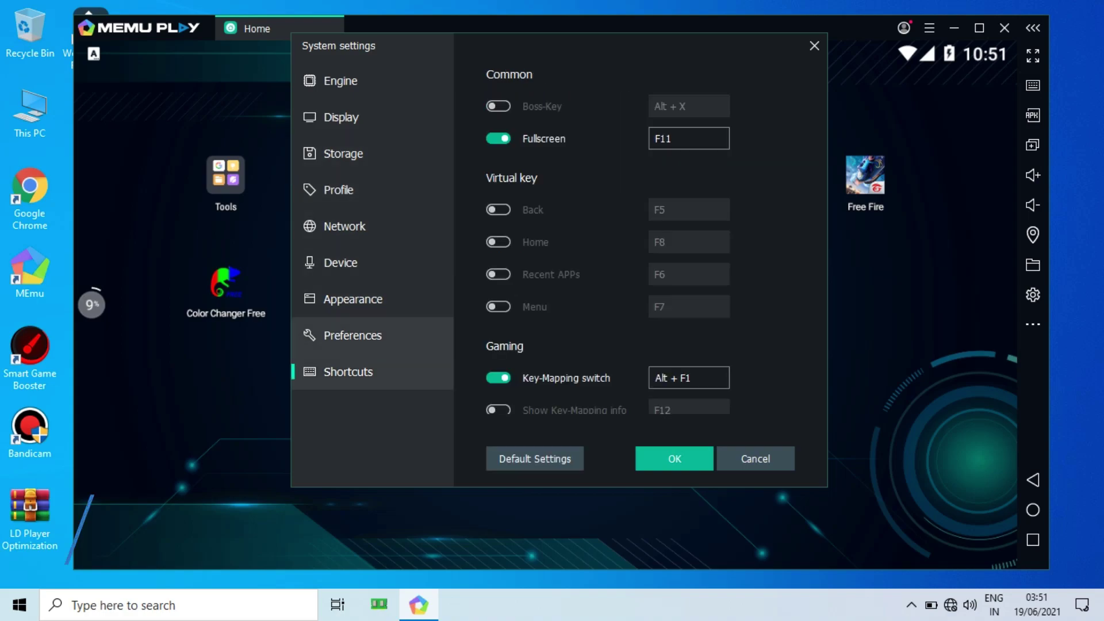
scroll(641, 235, "down", 3)
scroll(641, 236, "up", 2)
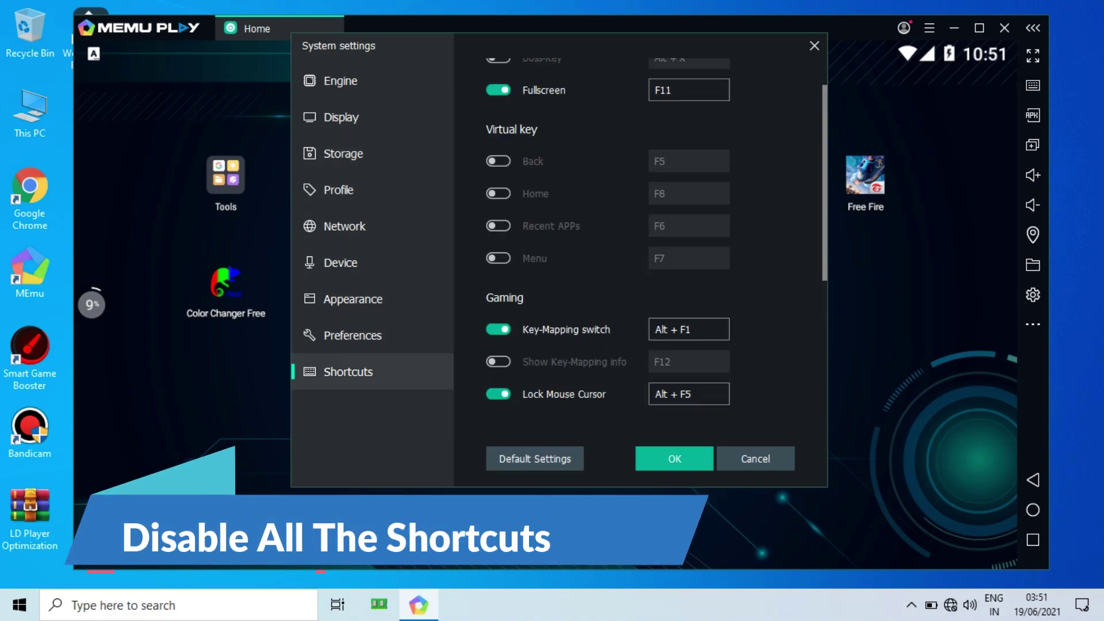
scroll(641, 236, "up", 1)
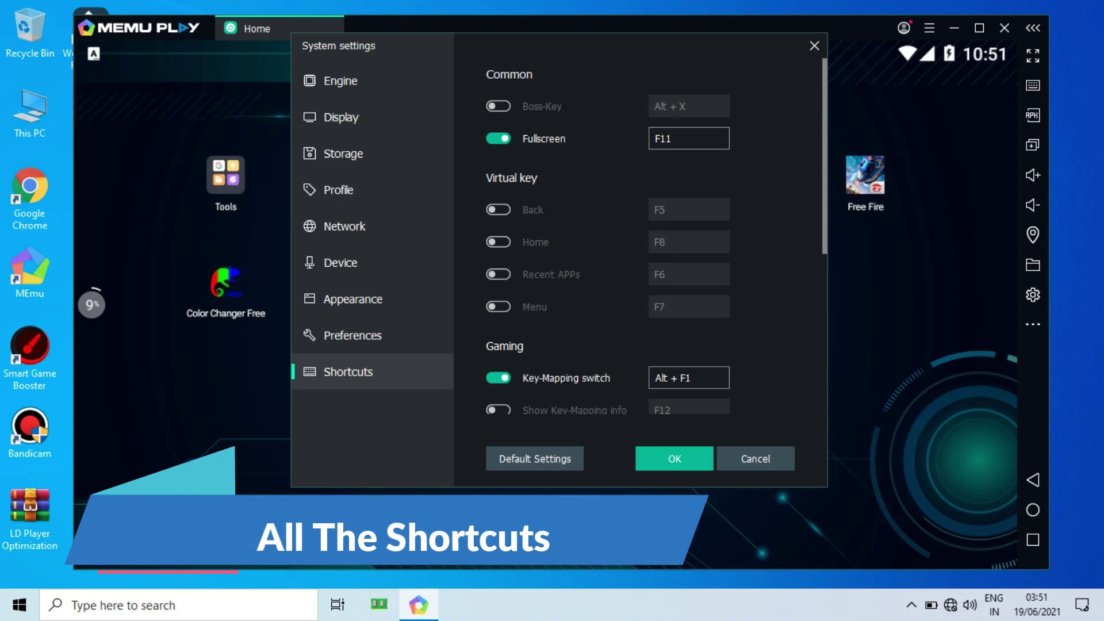
scroll(641, 235, "down", 4)
scroll(640, 236, "down", 2)
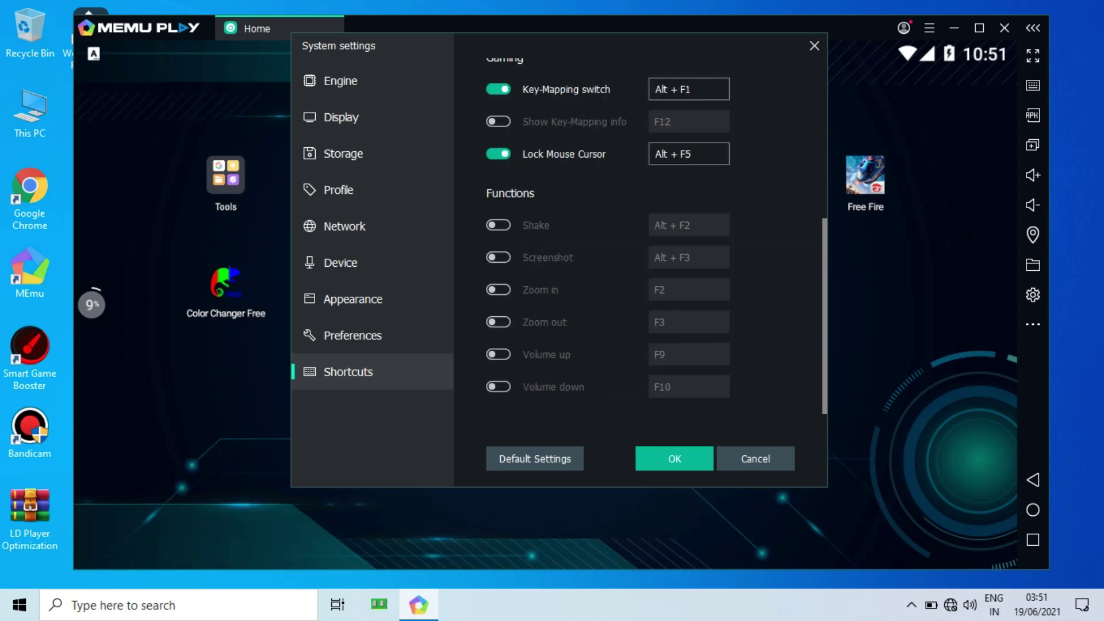
left_click(498, 153)
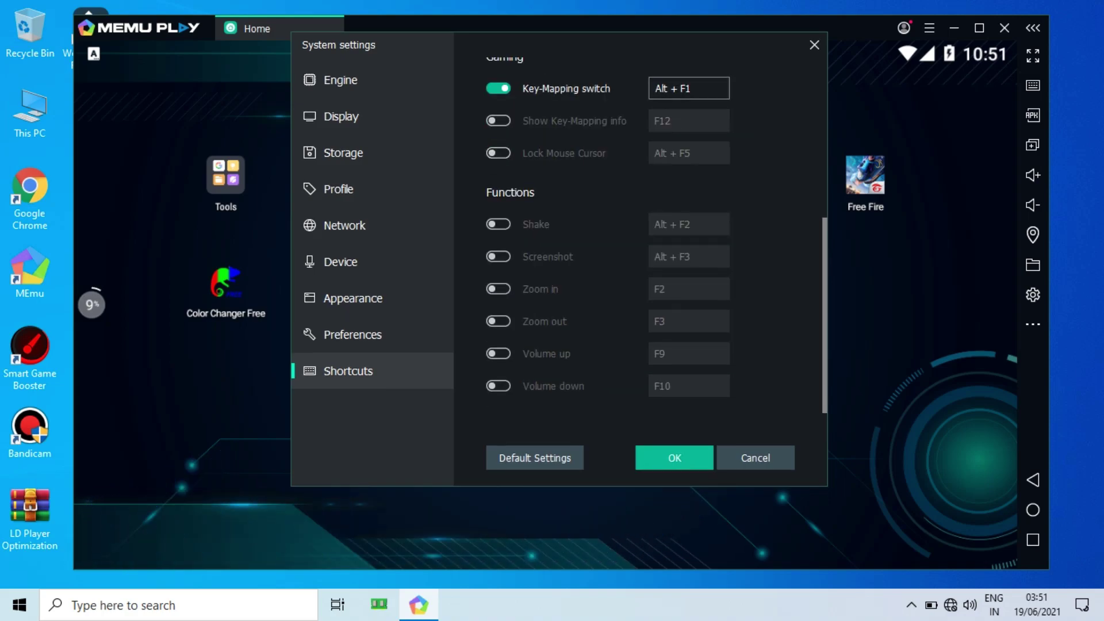
scroll(641, 230, "up", 6)
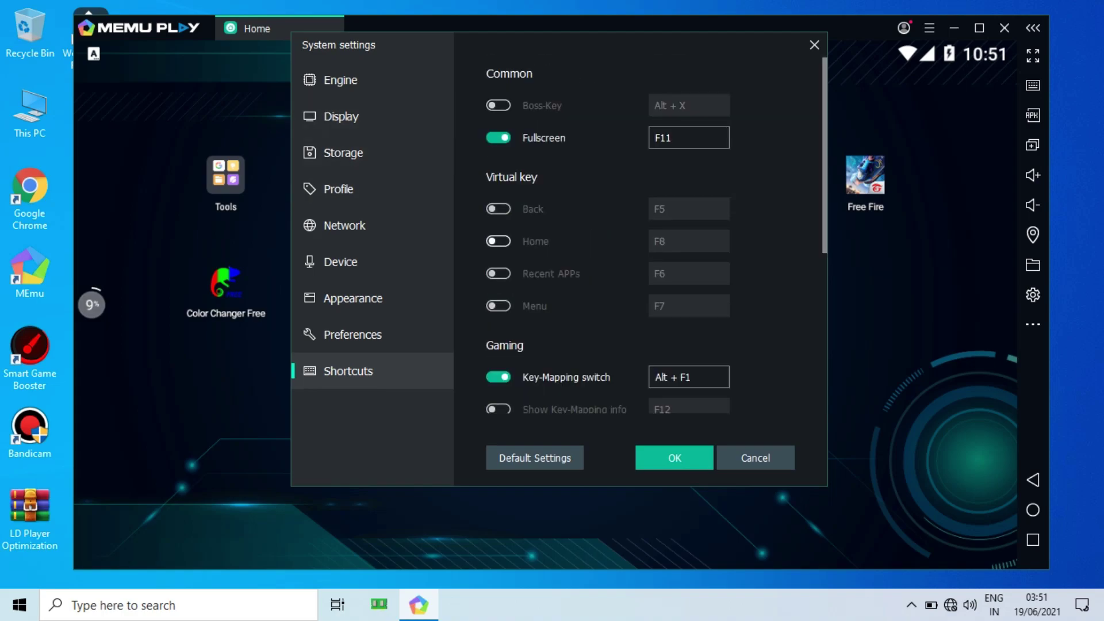
left_click(675, 458)
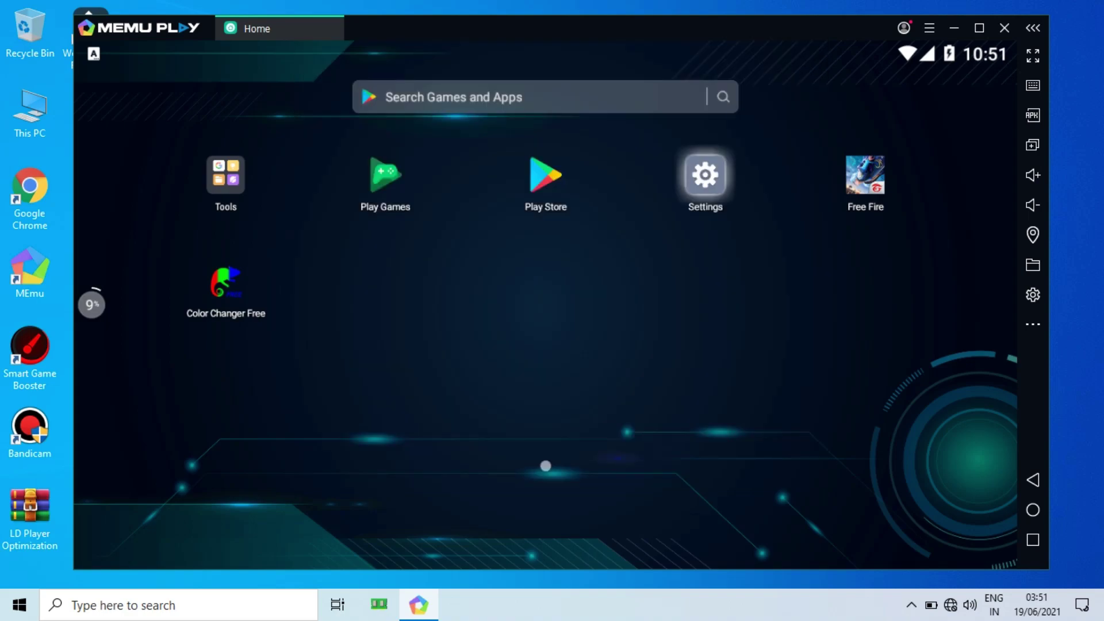
Activate developer mode through the build number under About tablet in Android Settings and return to the settings list.
left_click(705, 174)
scroll(545, 344, "down", 10)
scroll(545, 344, "down", 10)
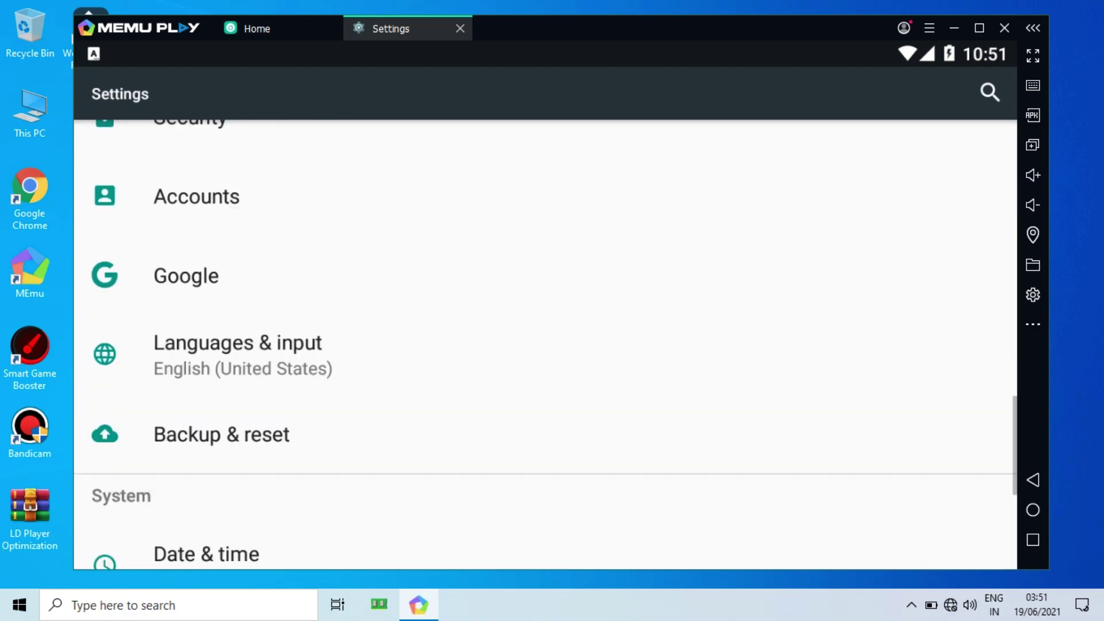
left_click(209, 530)
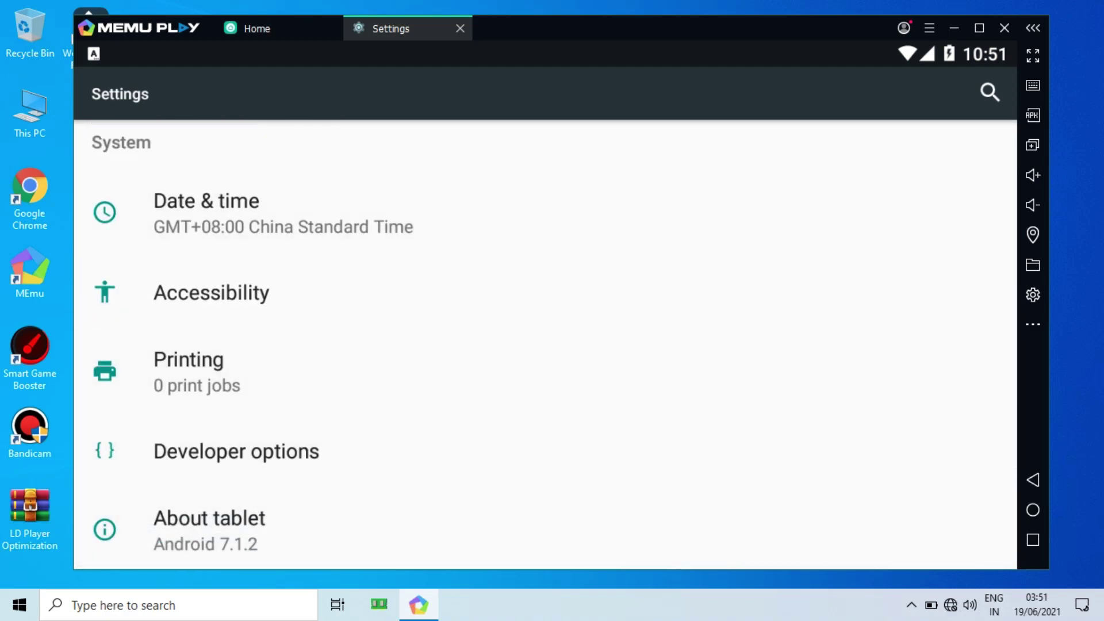
scroll(209, 530, "down", 8)
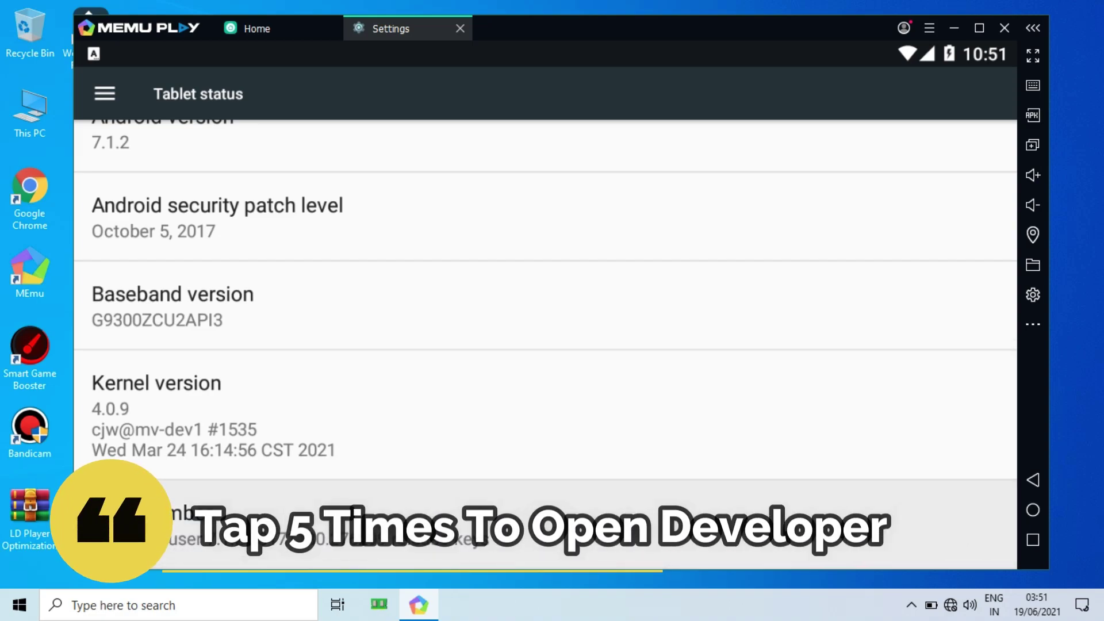
left_click(209, 530)
left_click(209, 530)
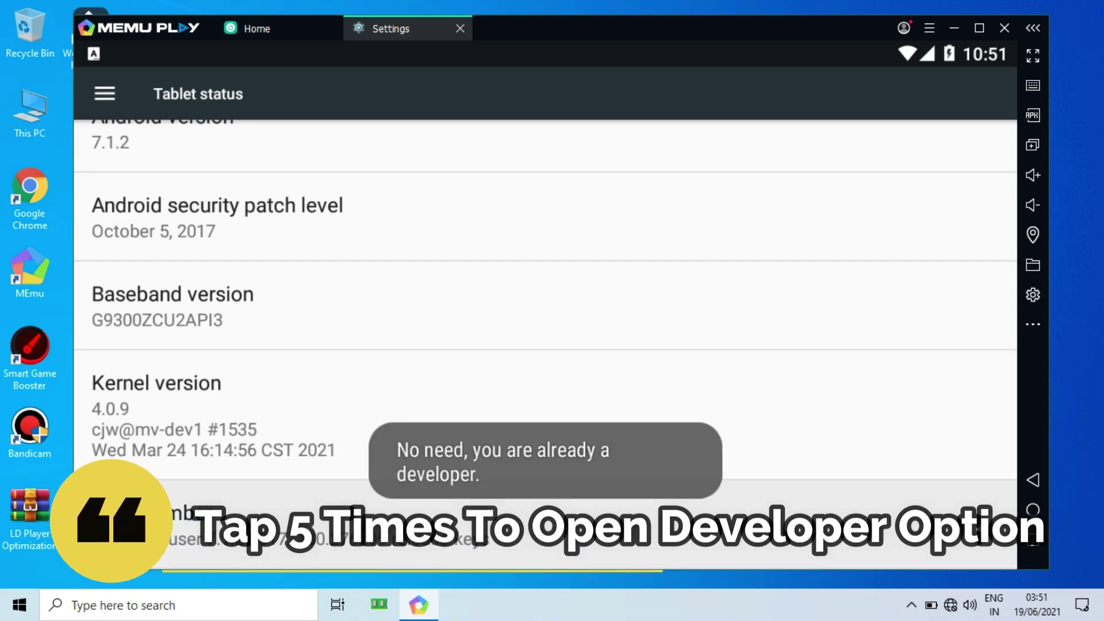
left_click(1032, 479)
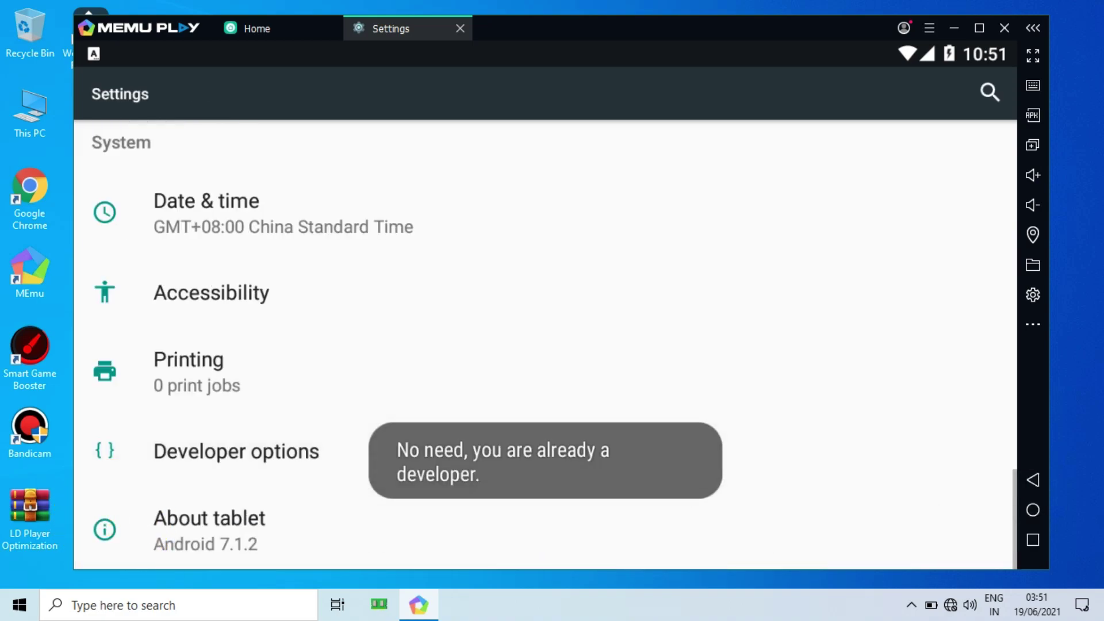
In Developer options, set the window animation, transition animation and animator duration scales to Animation off.
left_click(236, 452)
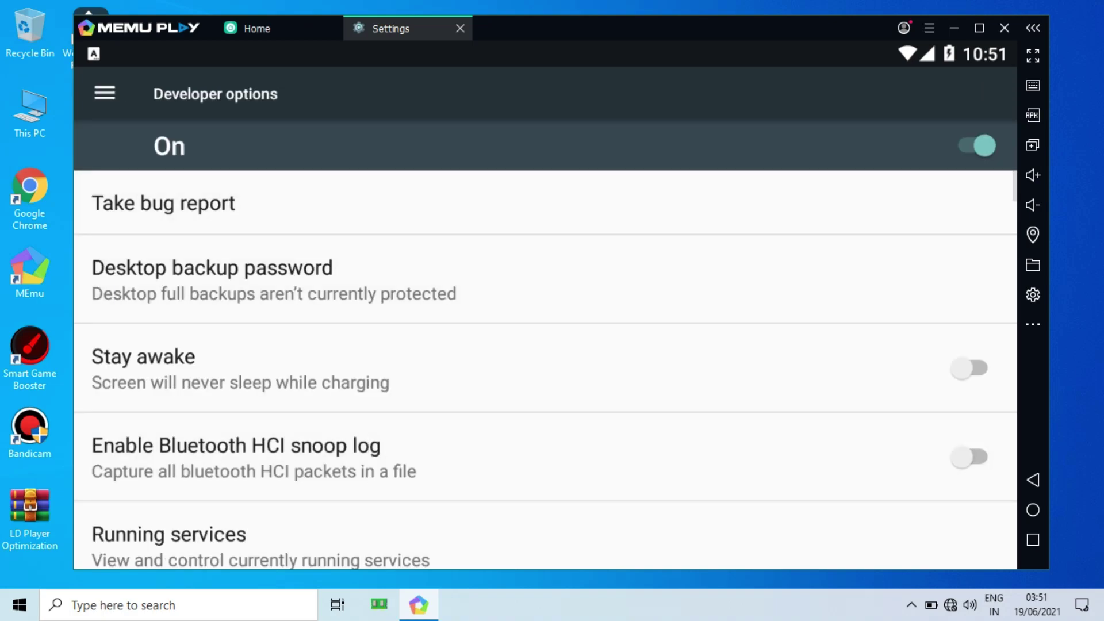
scroll(545, 367, "down", 15)
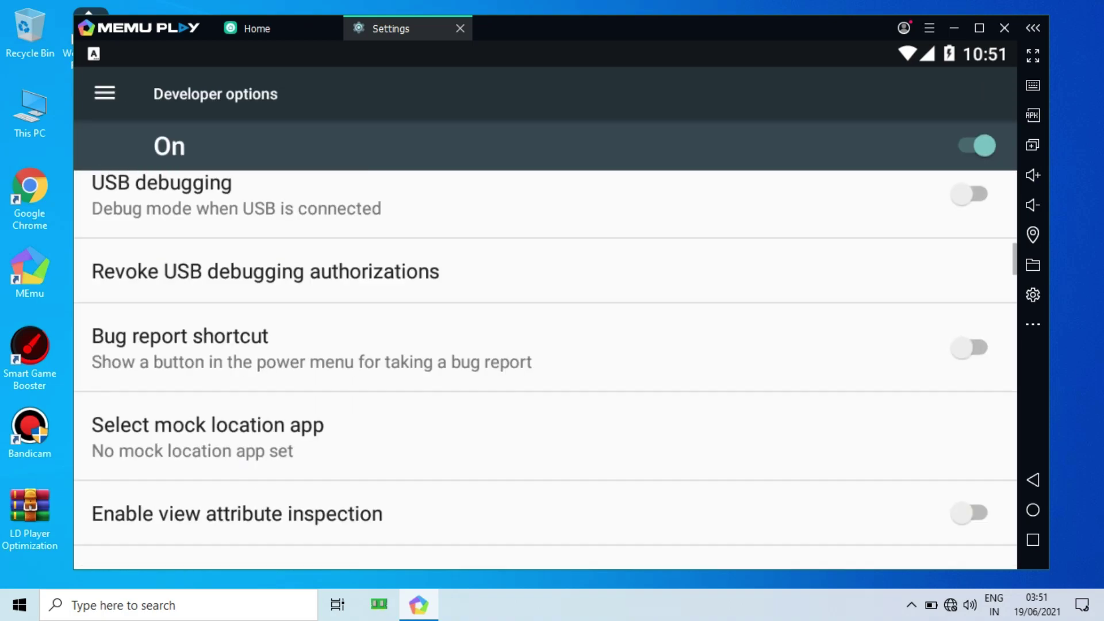
scroll(545, 368, "down", 15)
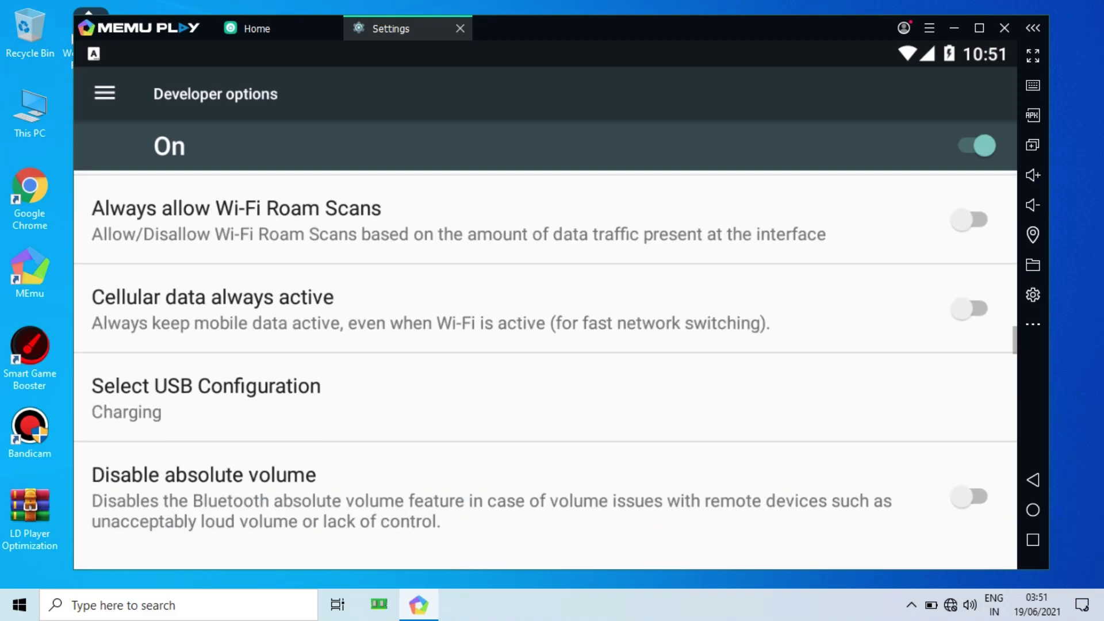
scroll(545, 368, "down", 10)
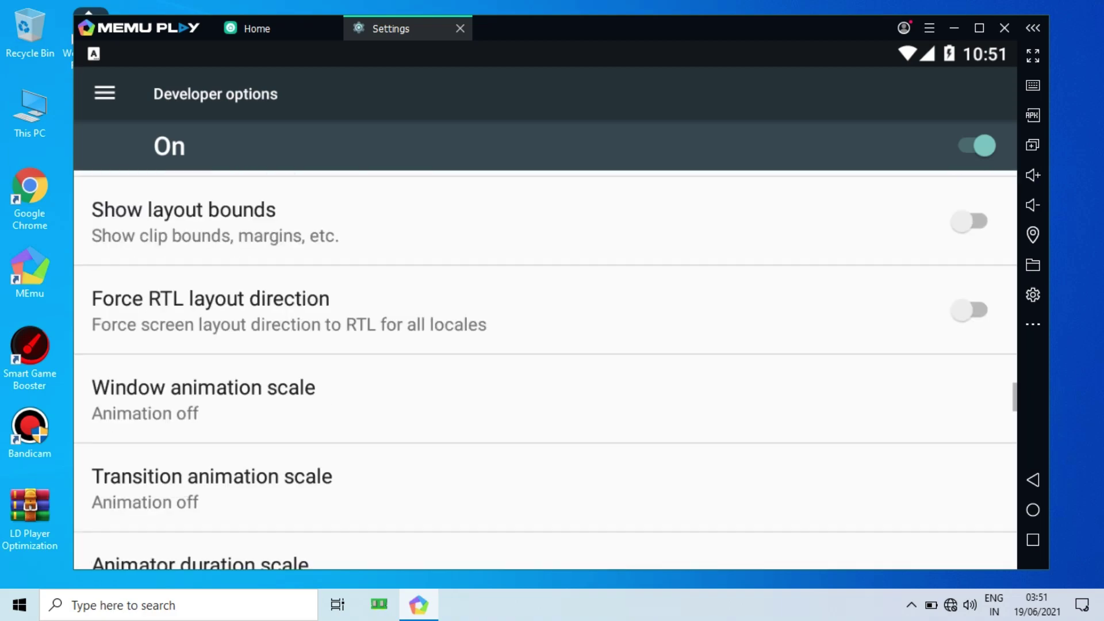
left_click(203, 307)
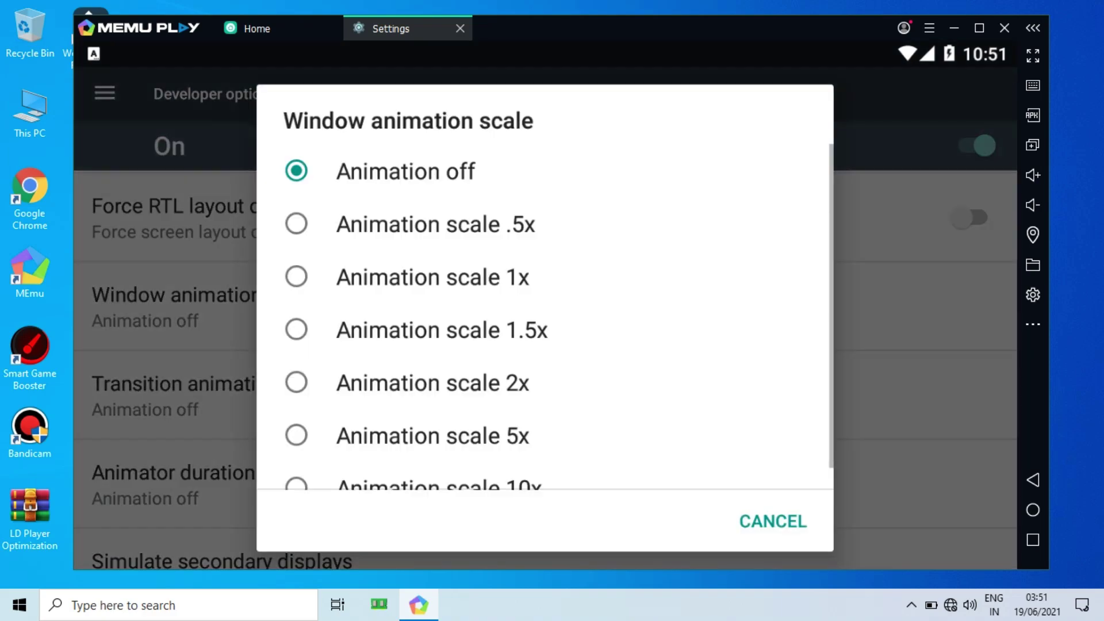
left_click(405, 172)
left_click(211, 397)
left_click(405, 172)
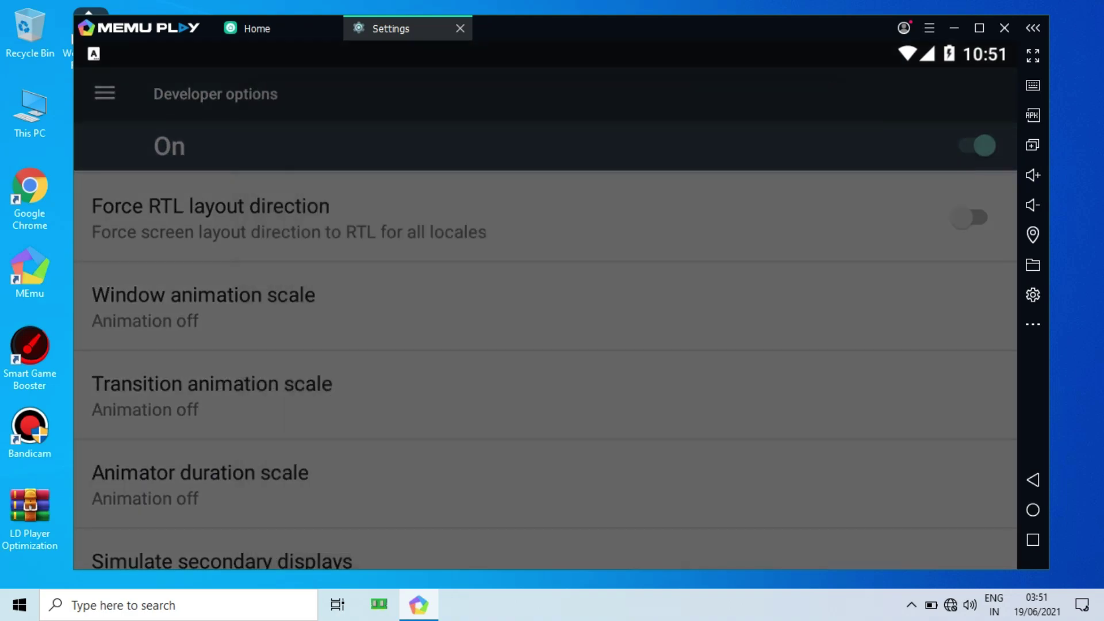
left_click(201, 485)
left_click(395, 171)
Turn on Force GPU rendering in the developer options.
scroll(545, 368, "down", 5)
left_click(222, 282)
left_click(195, 372)
left_click(785, 378)
scroll(545, 368, "down", 5)
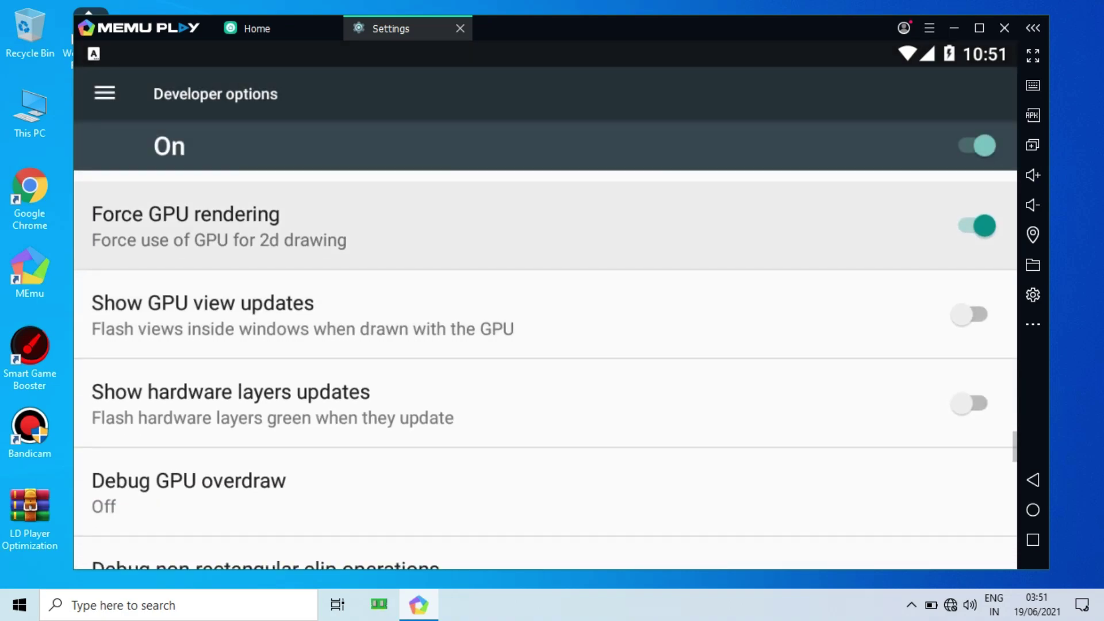
left_click(219, 225)
Set the background process limit for apps to Standard limit.
scroll(545, 368, "down", 5)
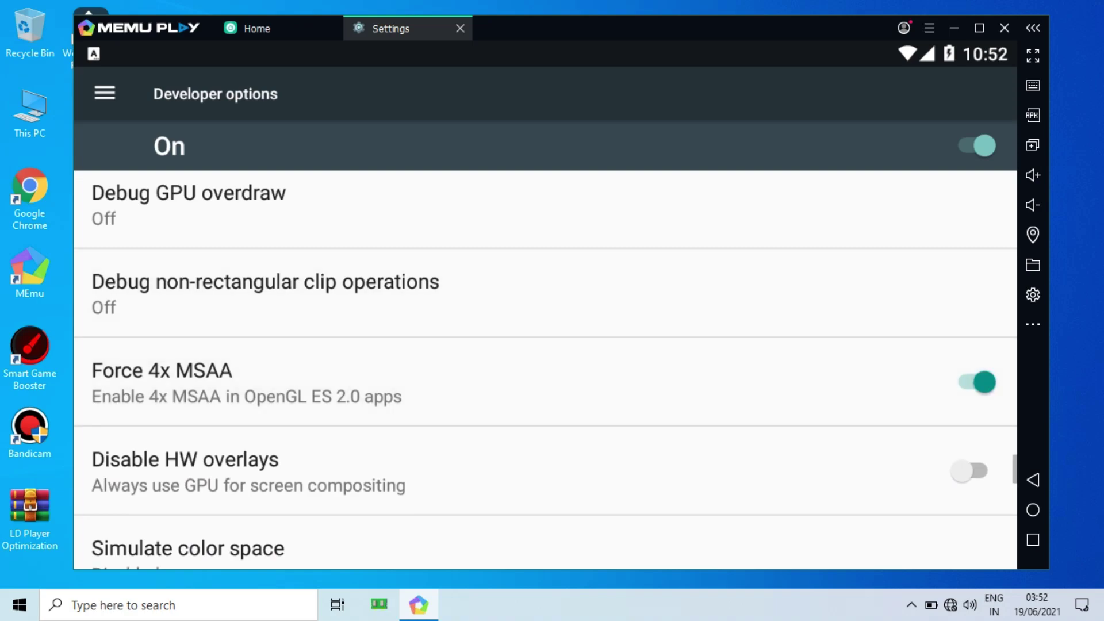
scroll(545, 368, "down", 10)
scroll(544, 368, "down", 4)
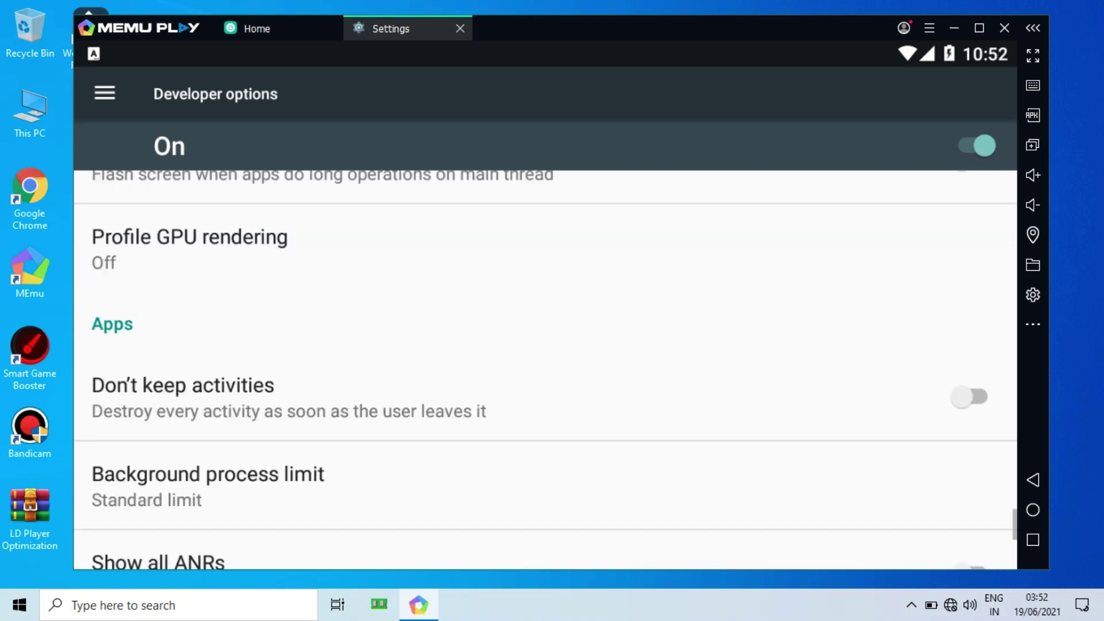
left_click(173, 288)
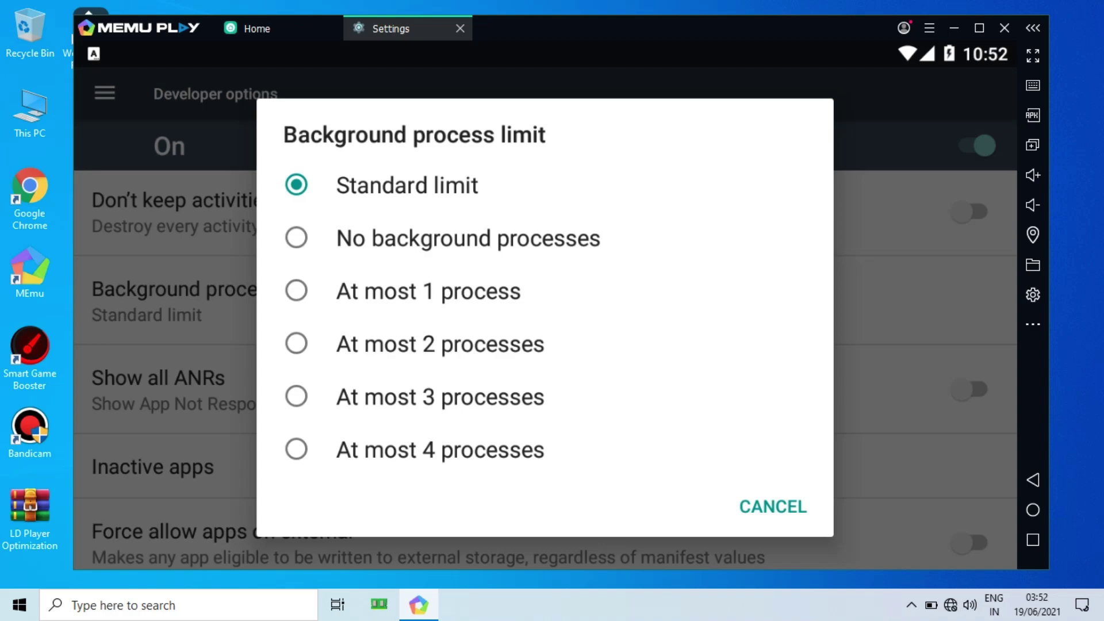
left_click(407, 185)
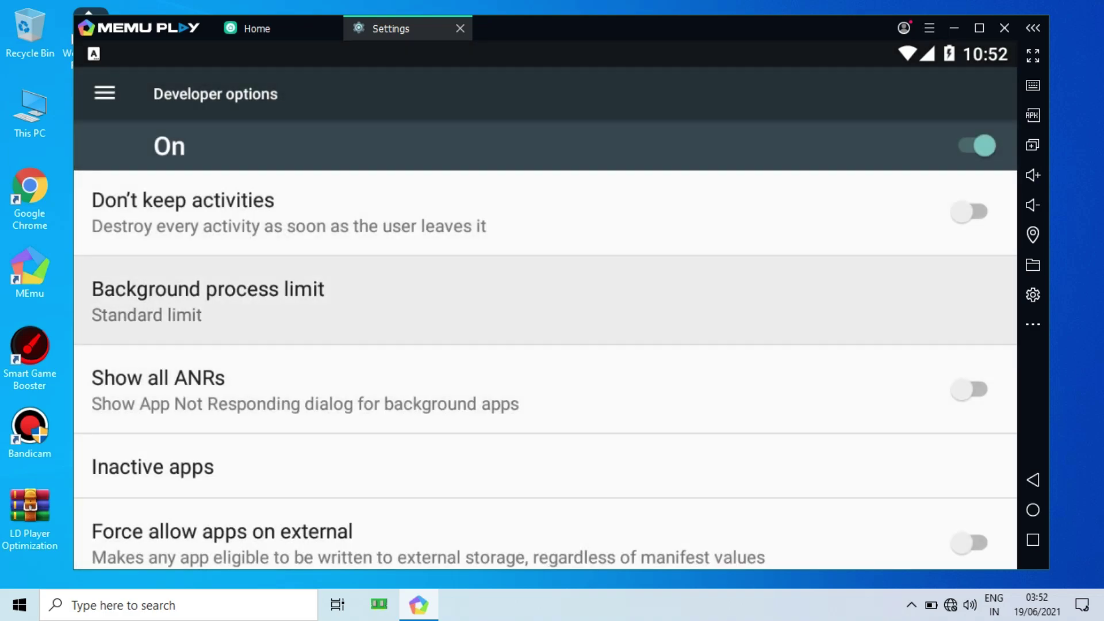
Close the Android Settings app to return to the emulator's home screen and refresh the desktop.
right_click(1075, 147)
left_click(1023, 195)
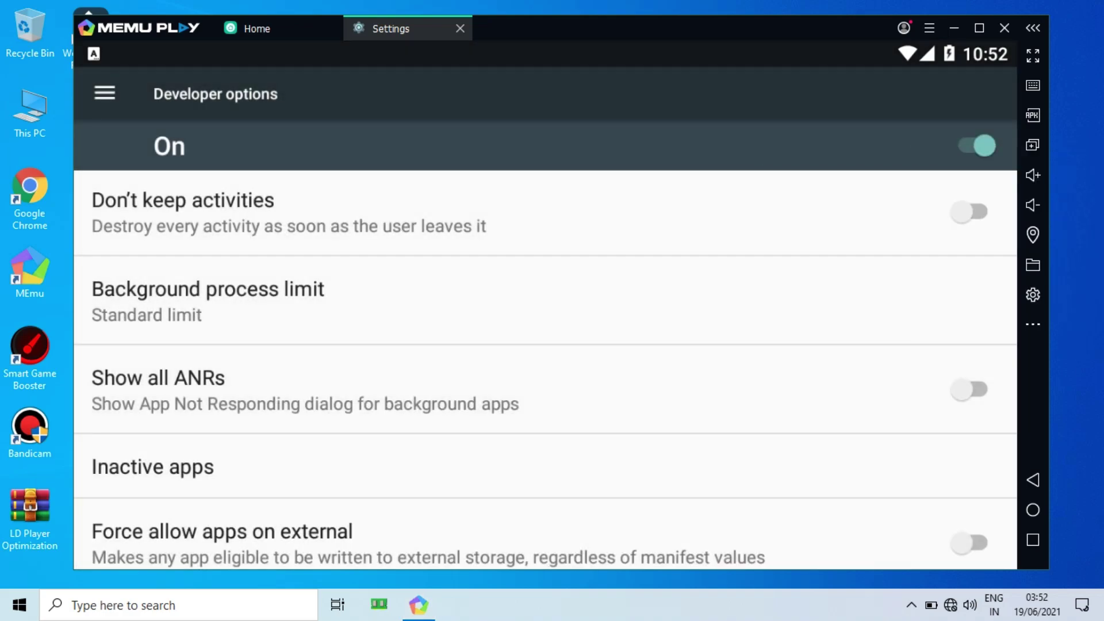
left_click(459, 28)
right_click(543, 2)
left_click(584, 49)
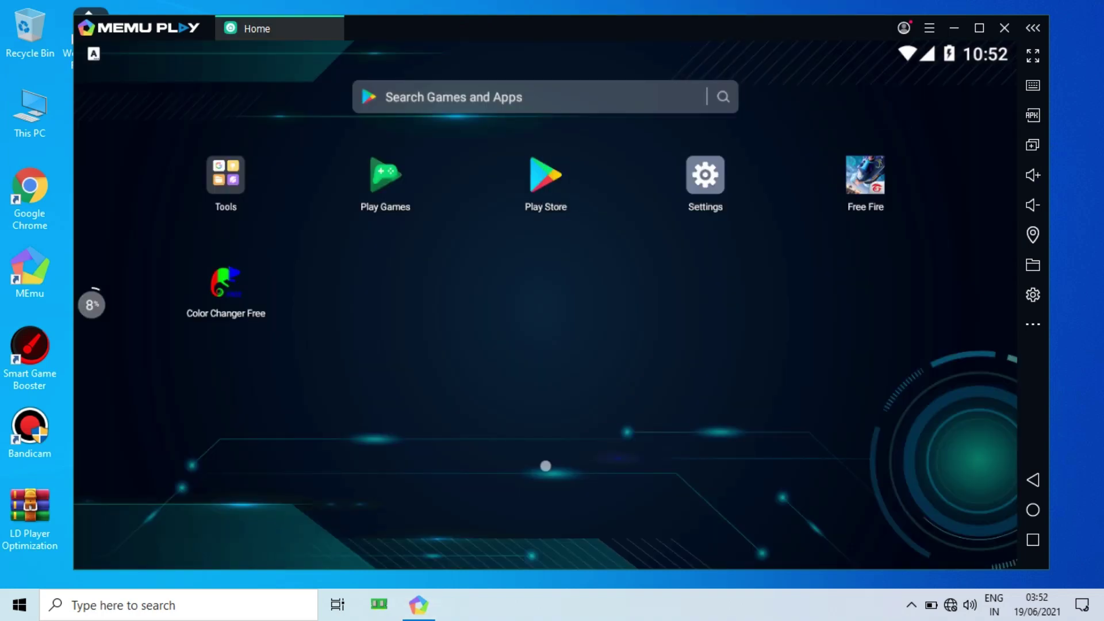
In the emulator's Android settings, clear Free Fire's cache from its app storage page and return to the app list.
left_click(705, 175)
scroll(544, 345, "down", 2)
scroll(545, 253, "down", 1)
scroll(544, 356, "down", 2)
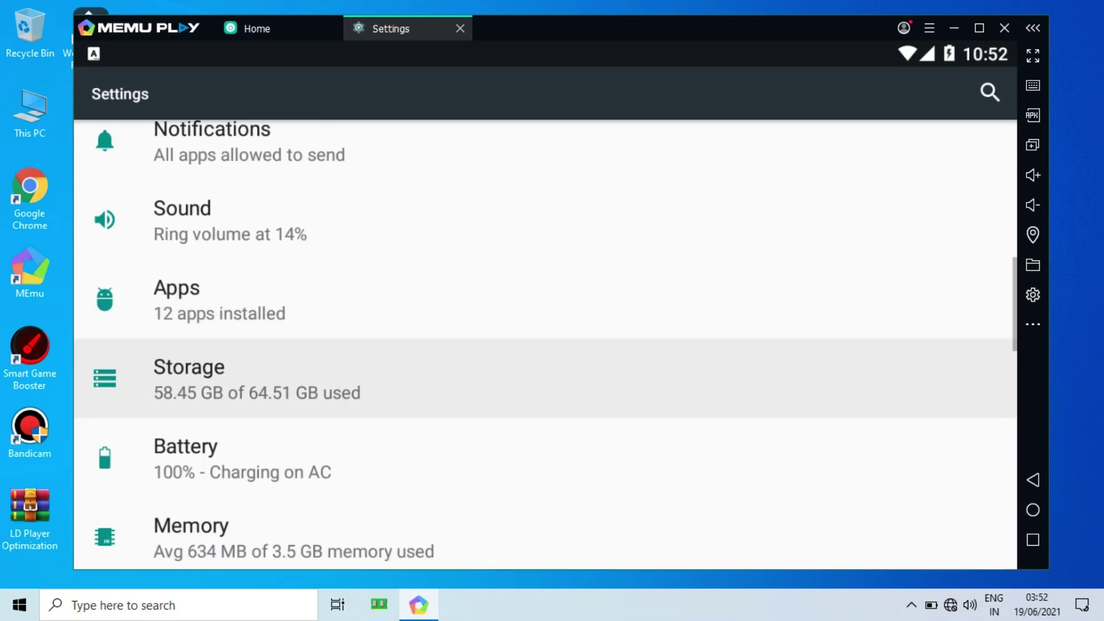
left_click(545, 296)
scroll(545, 345, "down", 2)
scroll(545, 344, "down", 2)
left_click(545, 219)
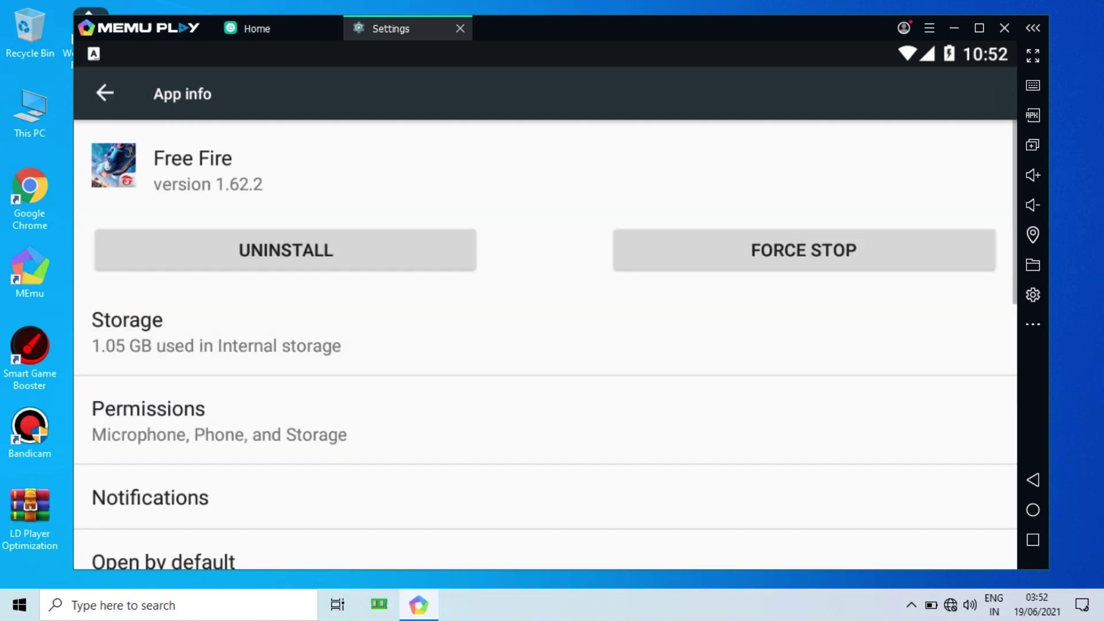
left_click(285, 333)
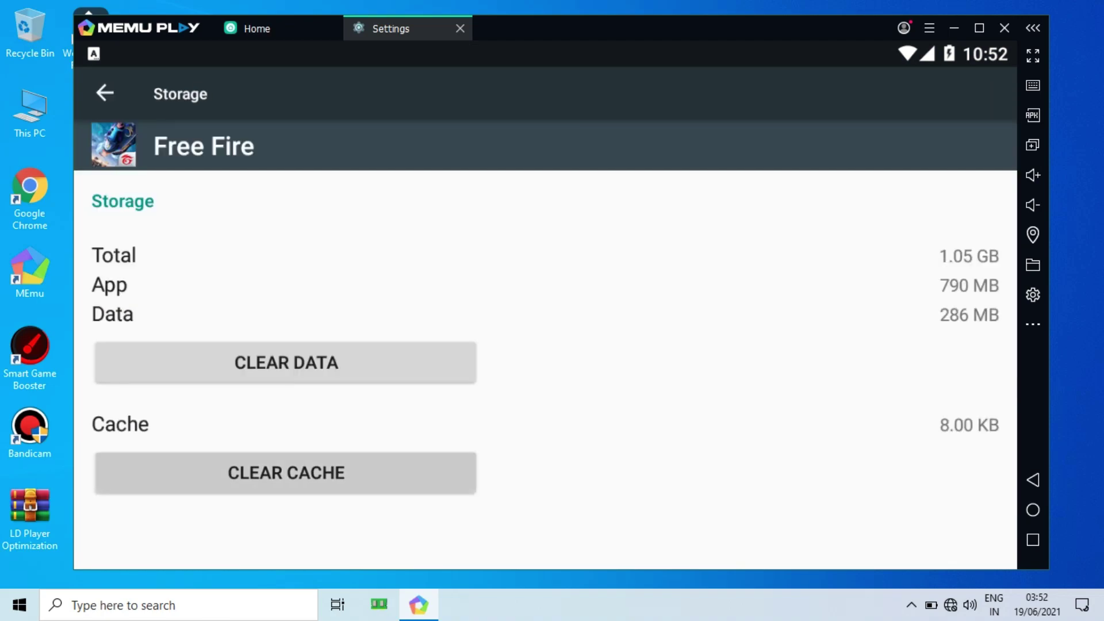
left_click(286, 472)
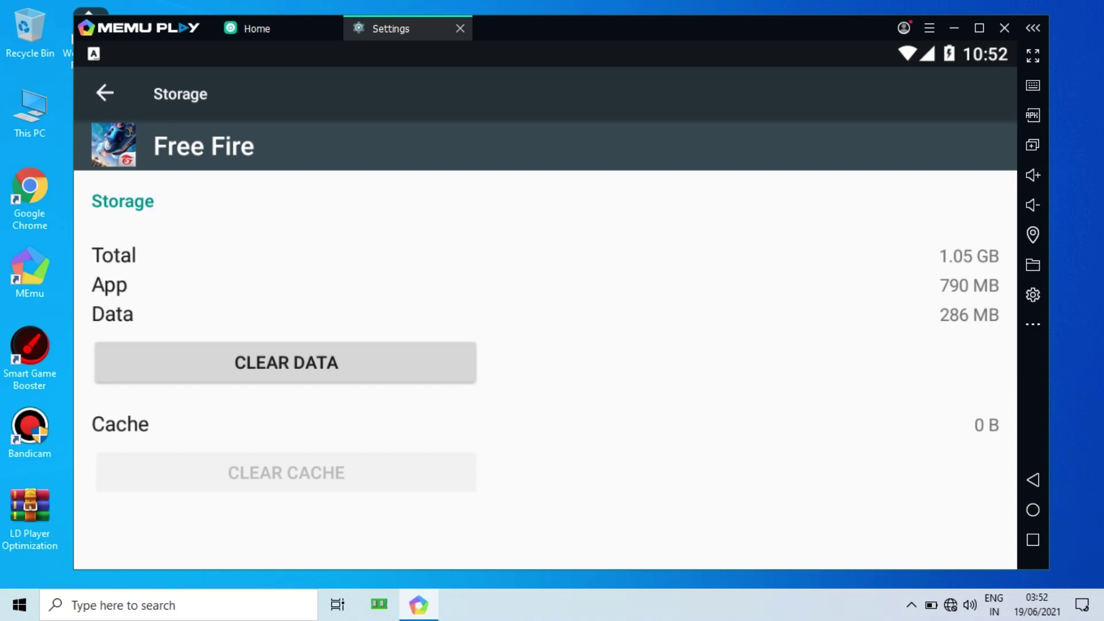
left_click(105, 92)
left_click(104, 93)
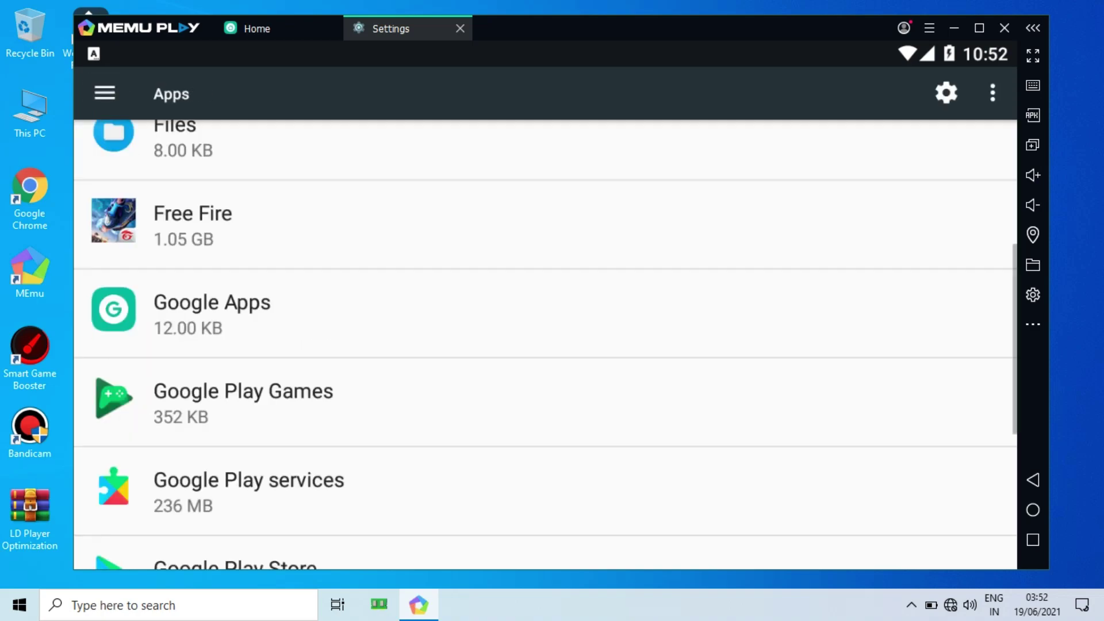
Clear the Google Play Store app's cache from its storage page and close Android Settings.
scroll(545, 345, "down", 5)
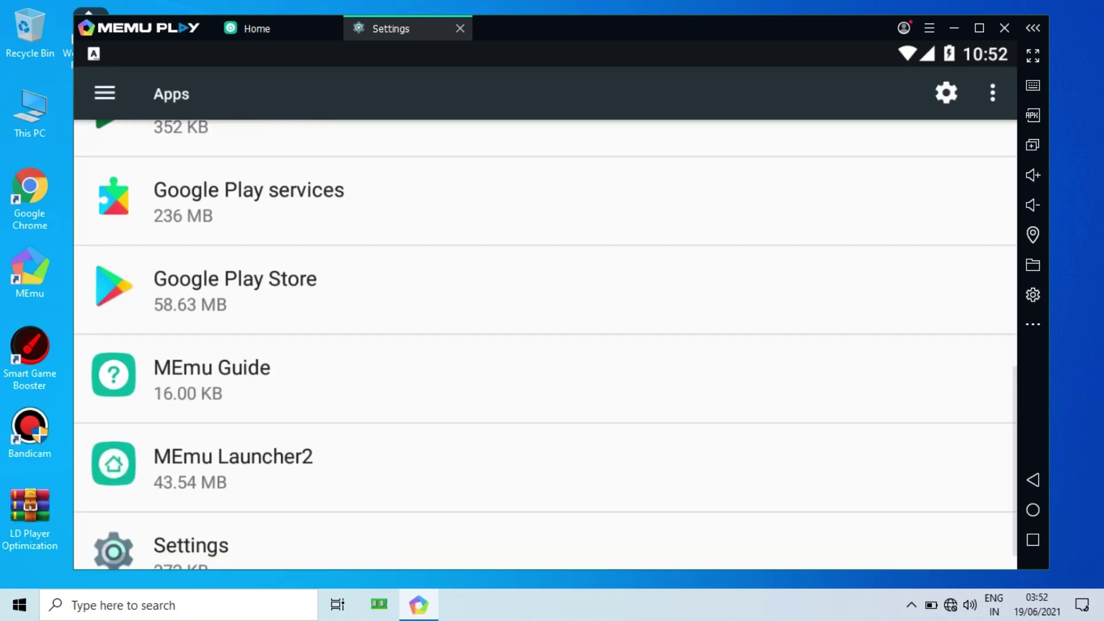
left_click(235, 290)
left_click(172, 322)
left_click(286, 472)
left_click(105, 93)
left_click(104, 92)
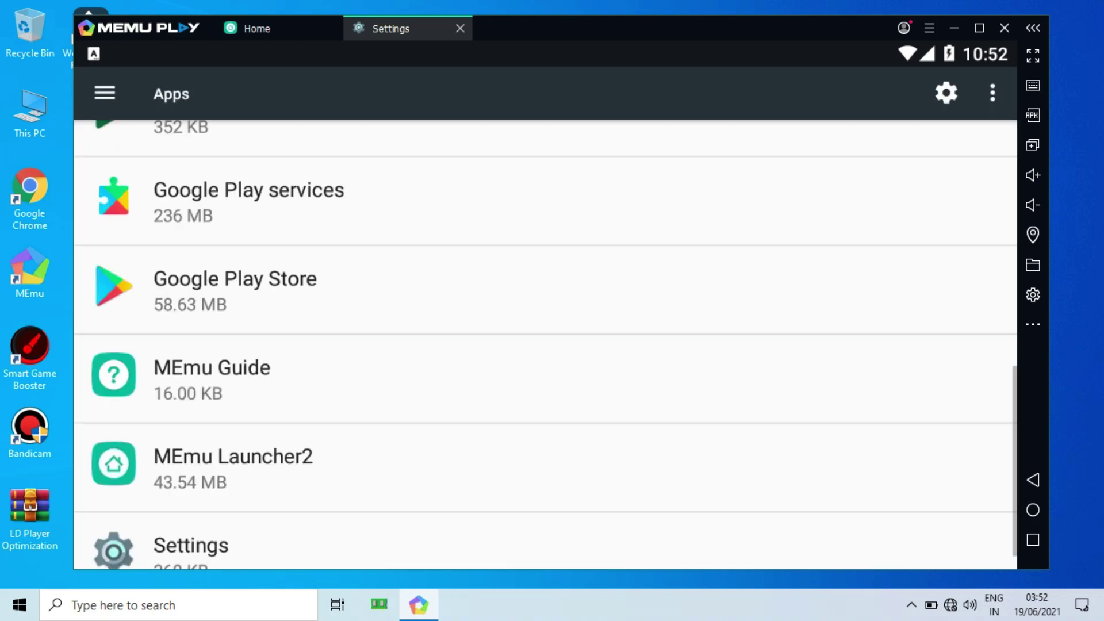
left_click(104, 93)
left_click(460, 28)
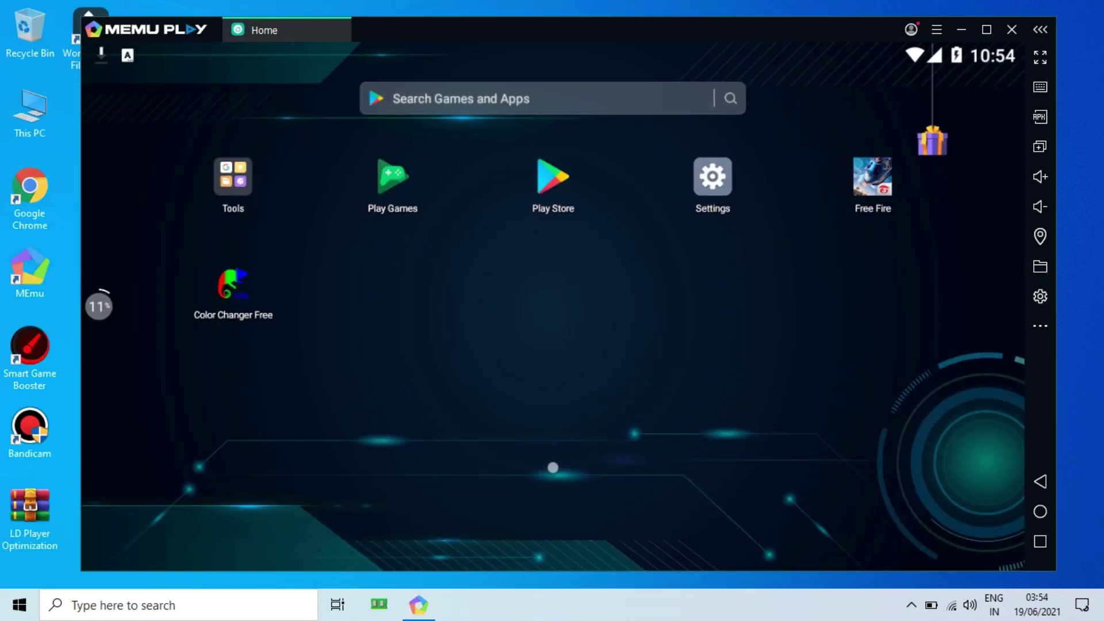
Search the Play Store for free fire and open the Garena Free Fire - Rampage store page.
left_click(553, 177)
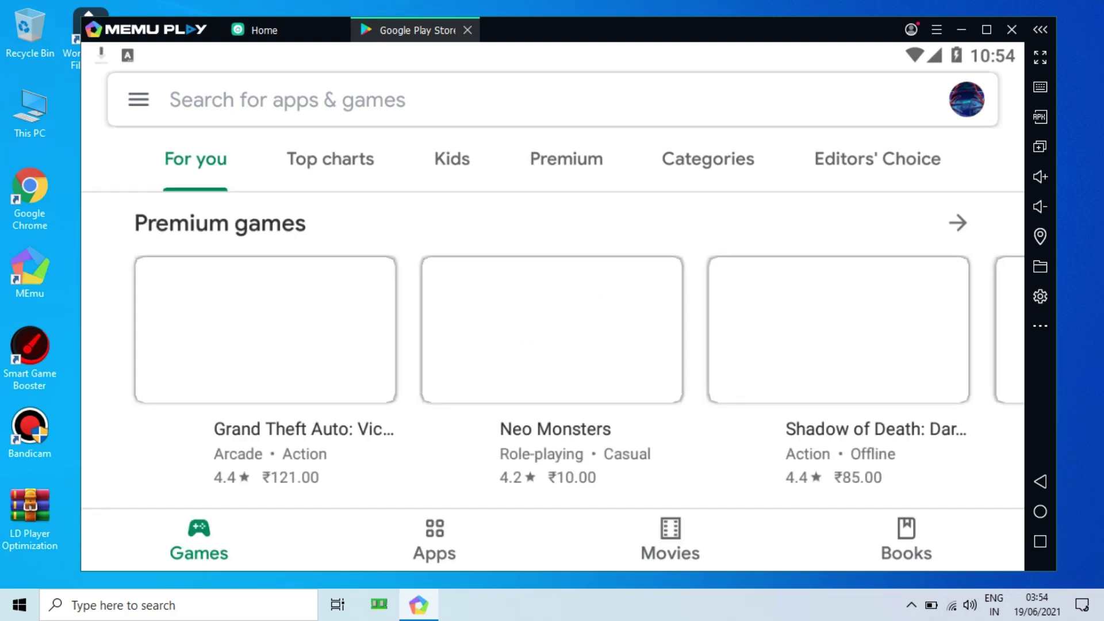
left_click(287, 99)
left_click(217, 162)
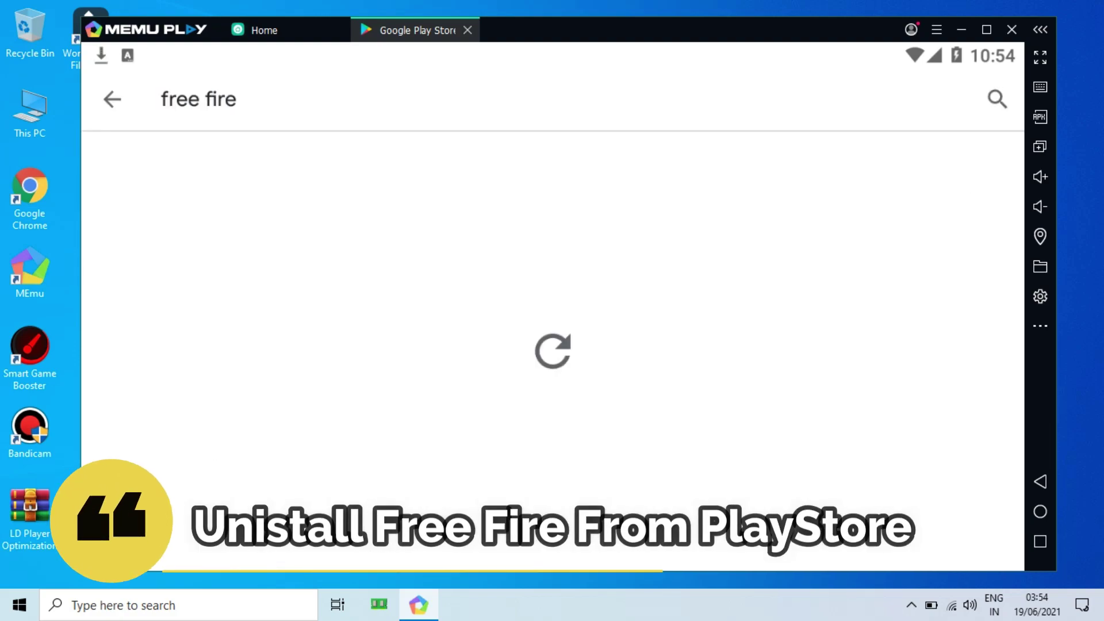
left_click_drag(553, 52, 552, 292)
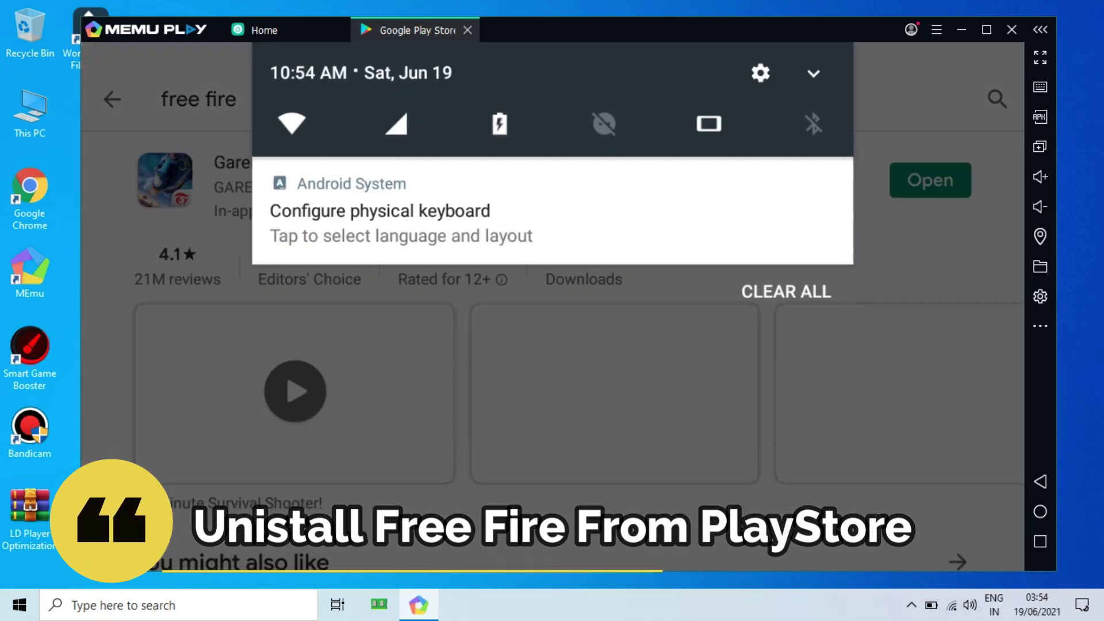
left_click(218, 183)
left_click(219, 183)
Try to uninstall Garena Free Fire - Rampage from its store page and look through the page.
left_click(339, 270)
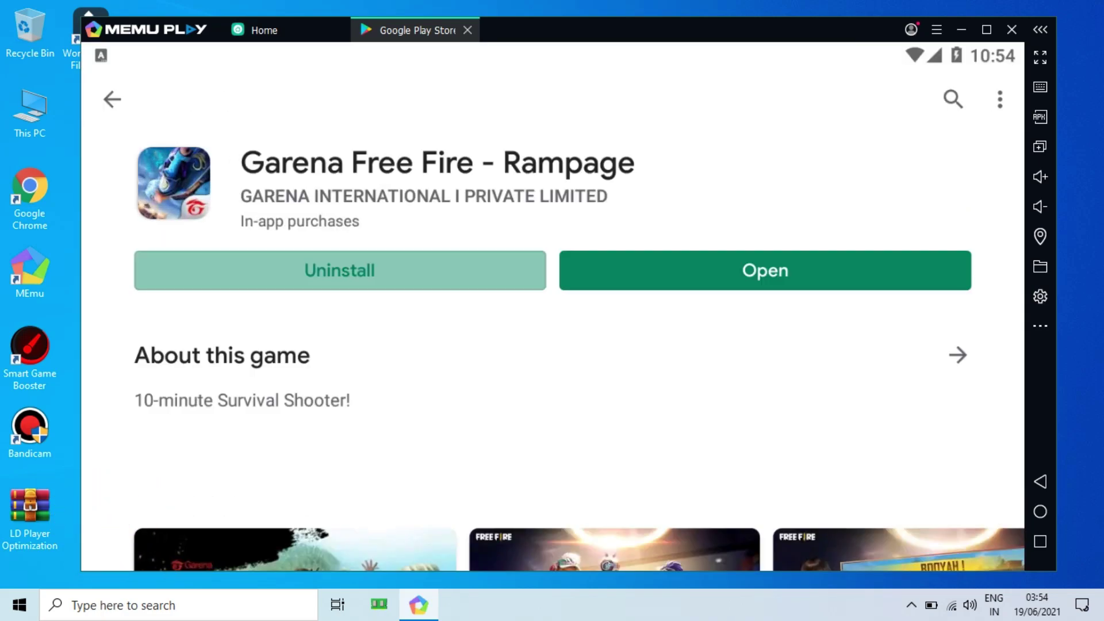
left_click(340, 270)
scroll(552, 320, "down", 2)
scroll(552, 316, "down", 3)
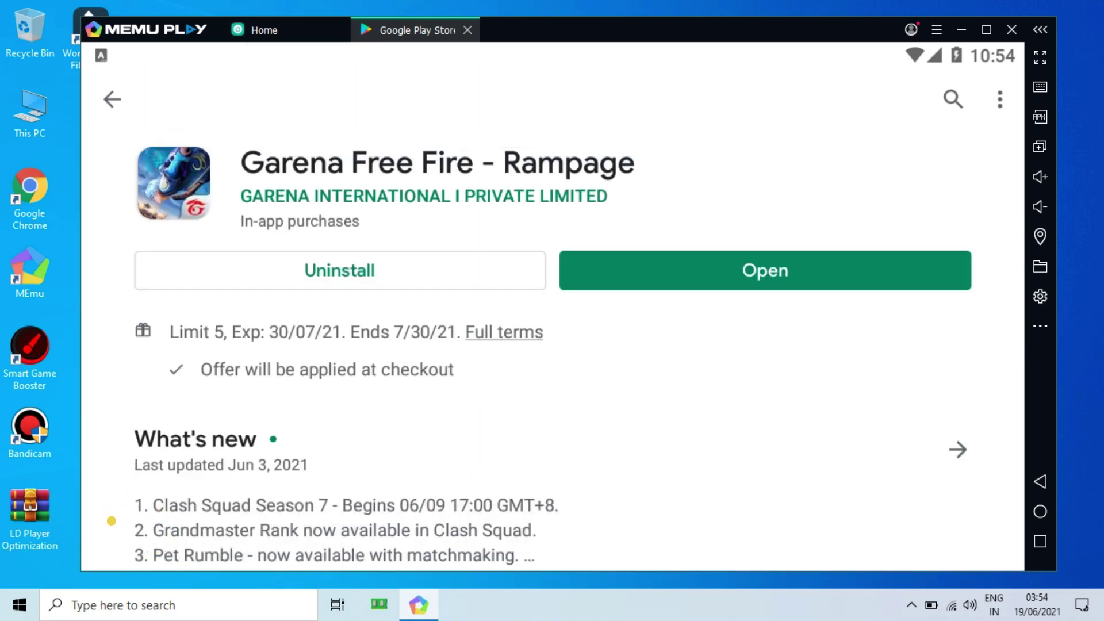
Refresh the Windows desktop twice while keeping the Play Store page open.
right_click(632, 1)
left_click(675, 48)
right_click(568, 1)
left_click(612, 48)
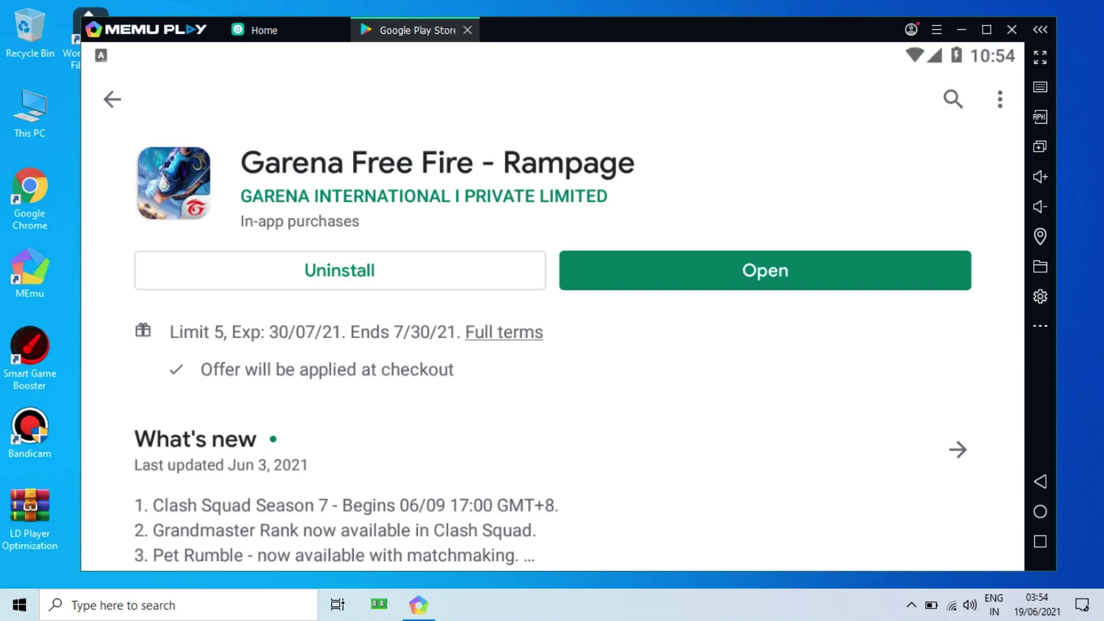